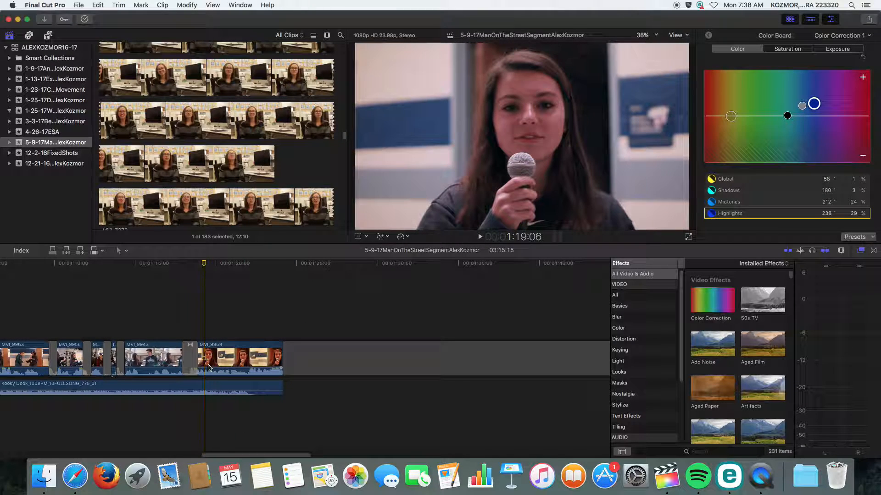
Play back clip MVI_9968 and lower its volume to -1 dB directly on its audio waveform.
{"action": "key", "text": "space"}
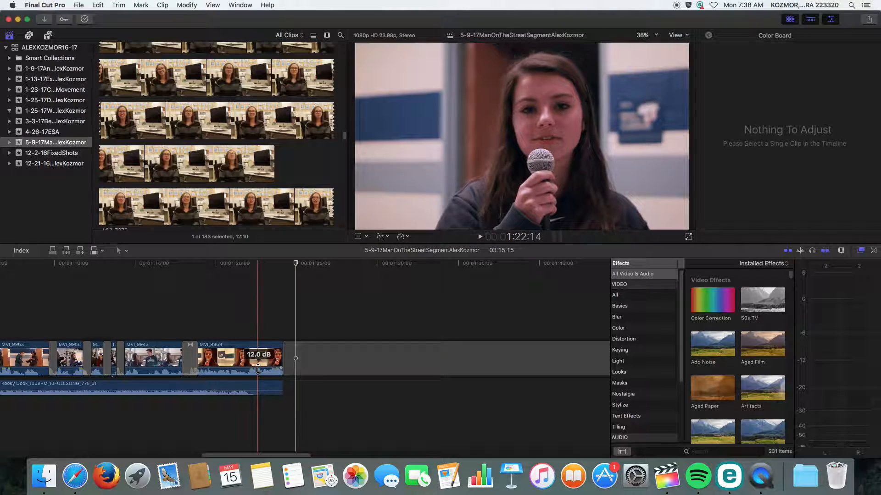
{"action": "left_click", "coordinate": [257, 370]}
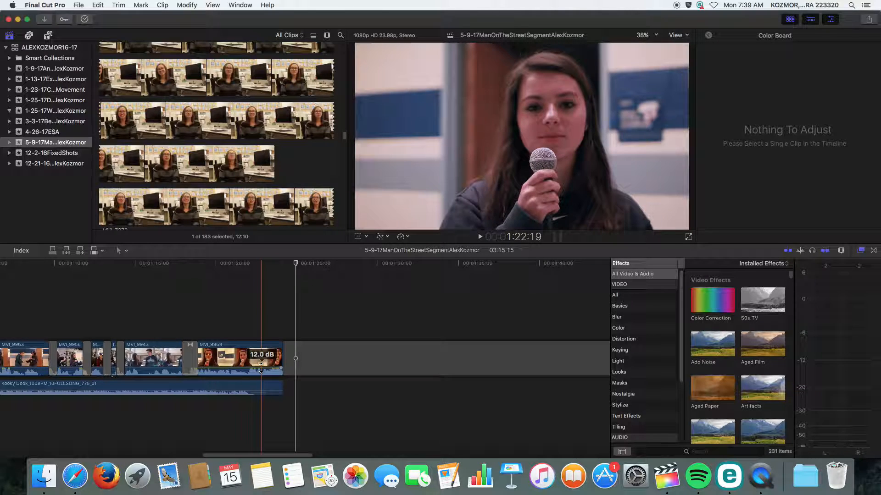
{"action": "left_click", "coordinate": [261, 370]}
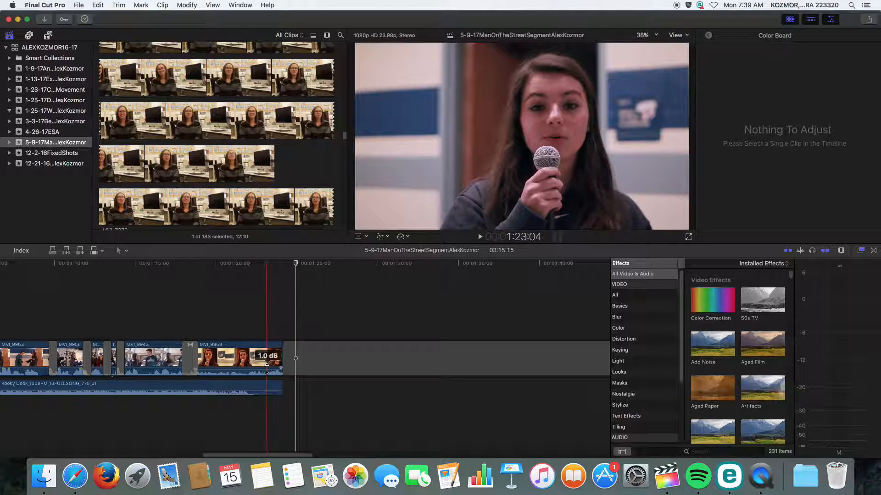
Try adding three volume keyframes to the music track beneath MVI_9968 and lowering the middle one, then undo these changes.
{"action": "mouse_move", "coordinate": [244, 369]}
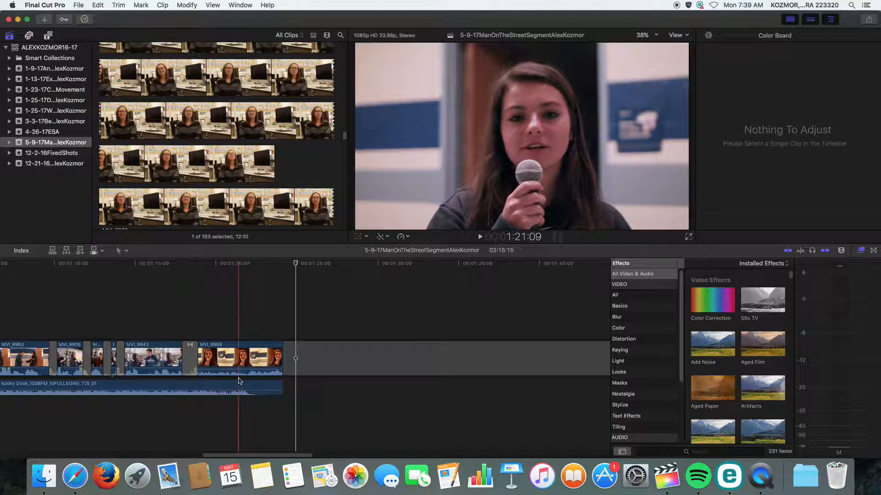
{"action": "mouse_move", "coordinate": [226, 389]}
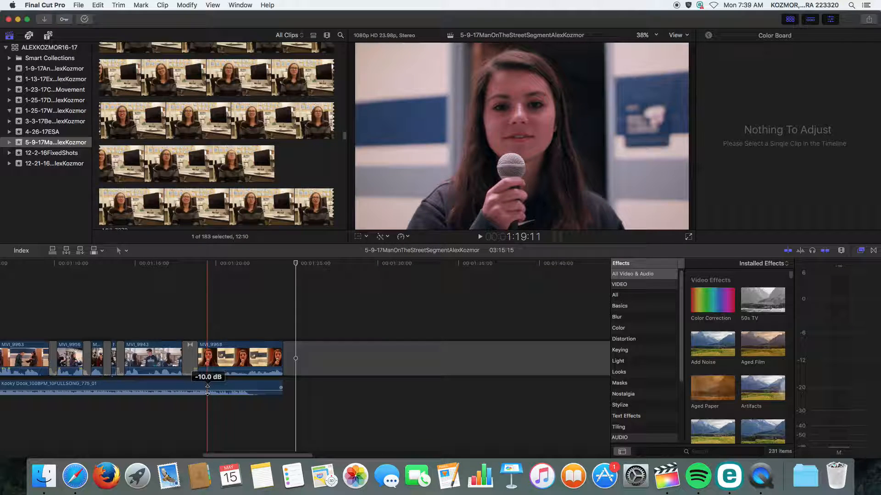
{"action": "left_click", "coordinate": [204, 391], "text": "alt"}
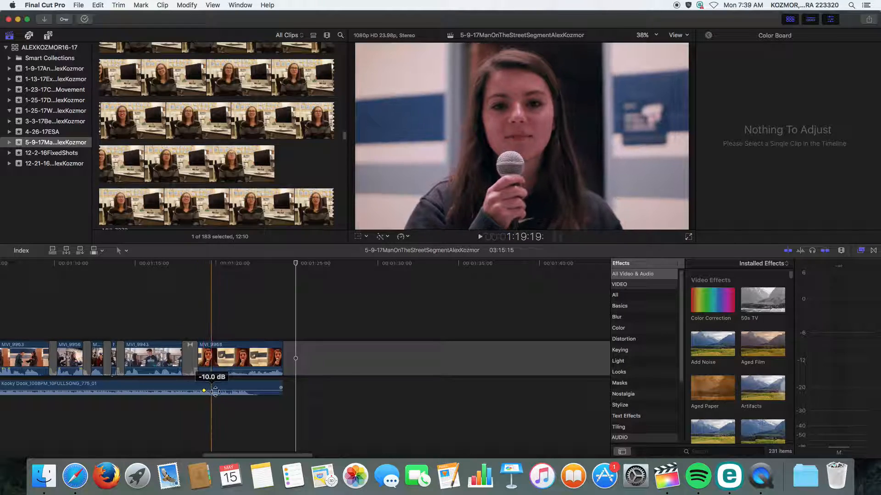
{"action": "left_click", "coordinate": [225, 390], "text": "alt"}
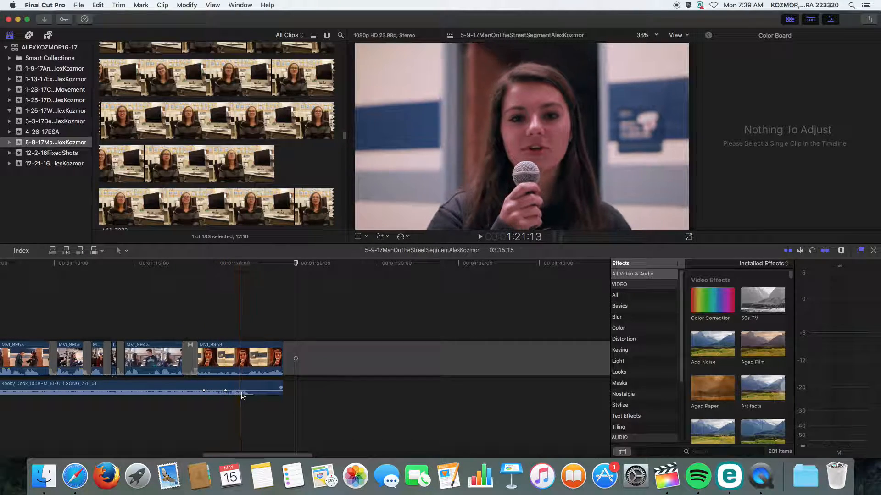
{"action": "left_click", "coordinate": [248, 393], "text": "alt"}
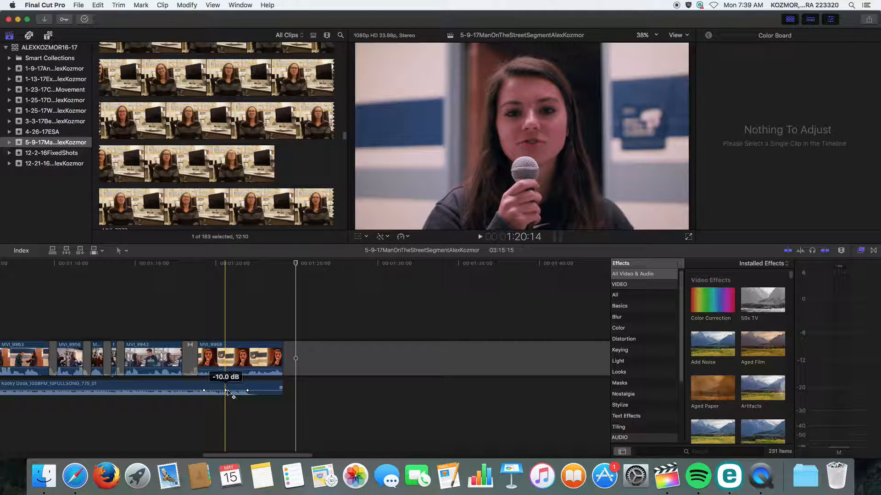
{"action": "left_click_drag", "start_coordinate": [225, 392], "coordinate": [225, 394]}
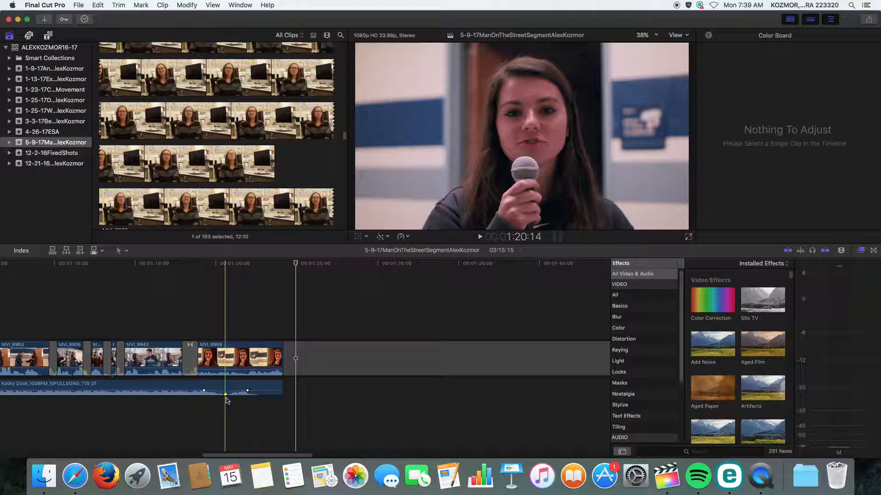
{"action": "key", "text": "super+z"}
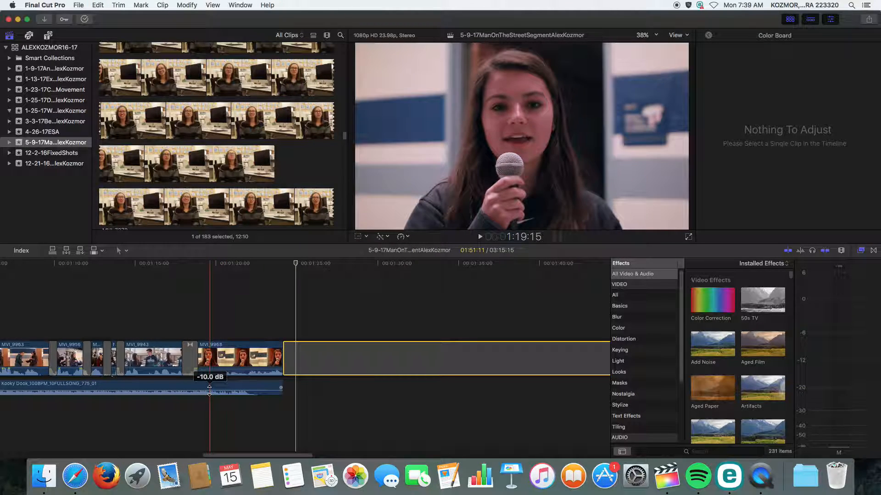
Select clip MVI_9968, display its audio settings and set the volume to 0 dB.
{"action": "left_click", "coordinate": [232, 370]}
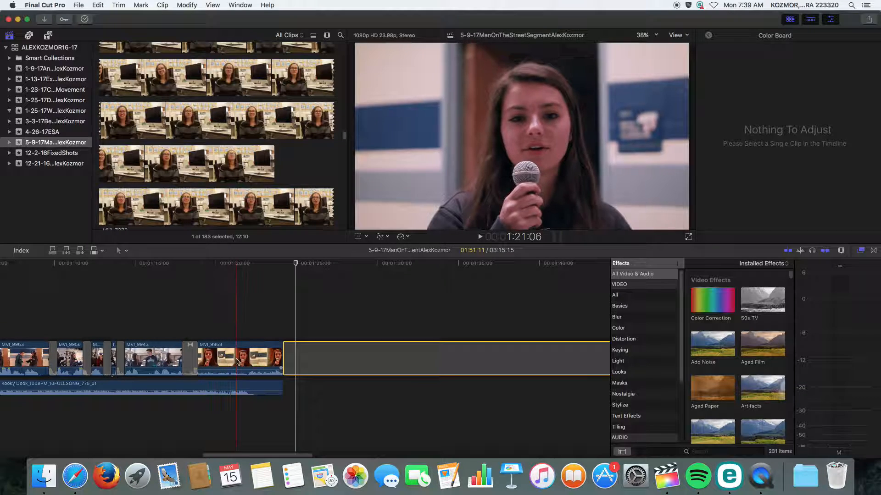
{"action": "left_click", "coordinate": [230, 360]}
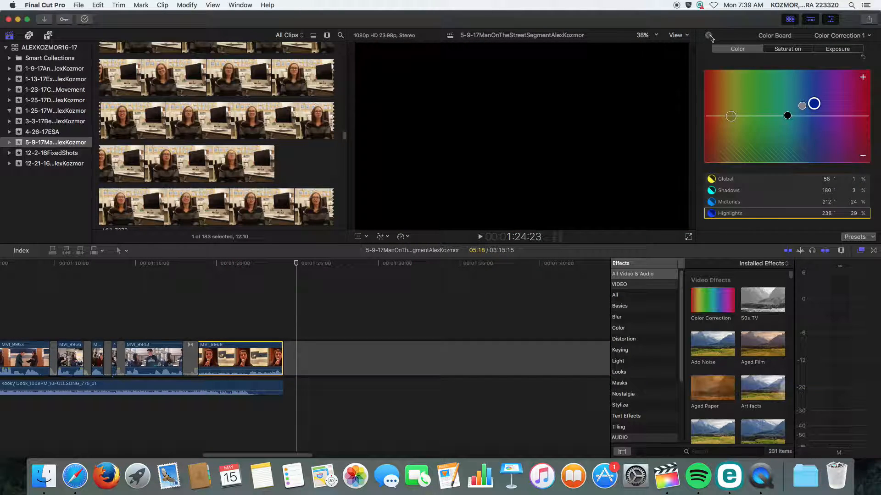
{"action": "left_click", "coordinate": [711, 39]}
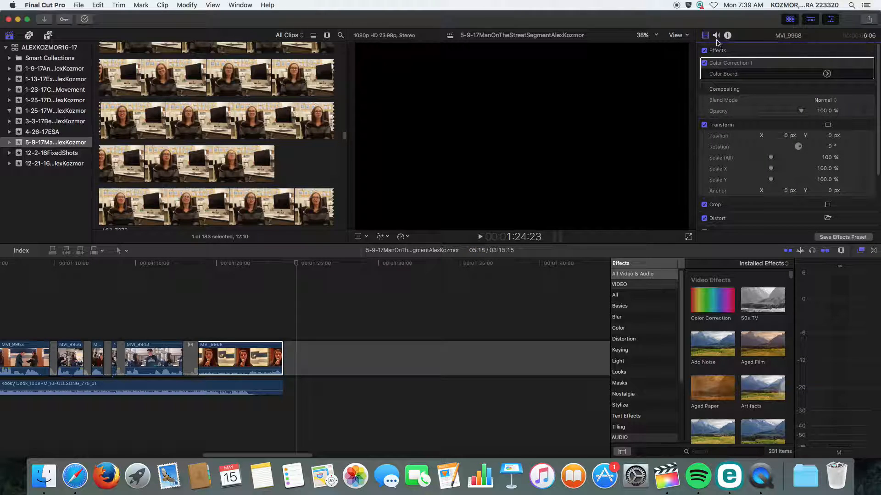
{"action": "left_click", "coordinate": [716, 36]}
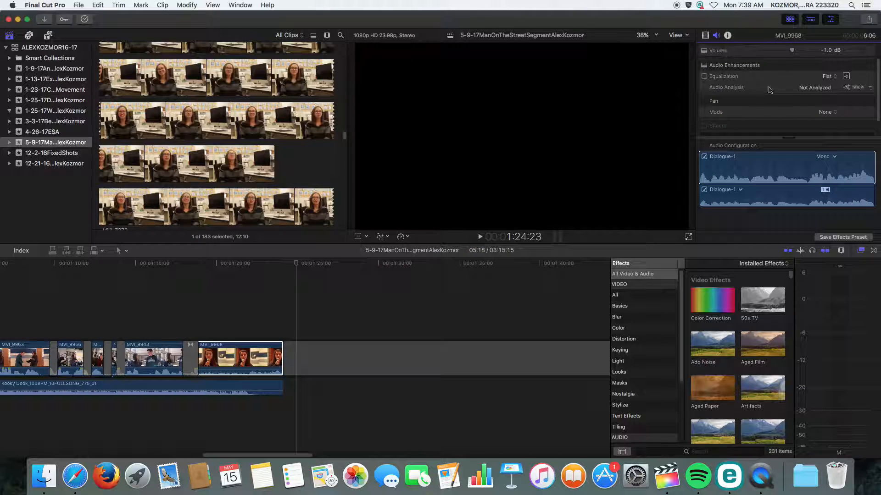
{"action": "left_click", "coordinate": [830, 54]}
{"action": "key", "text": "Return"}
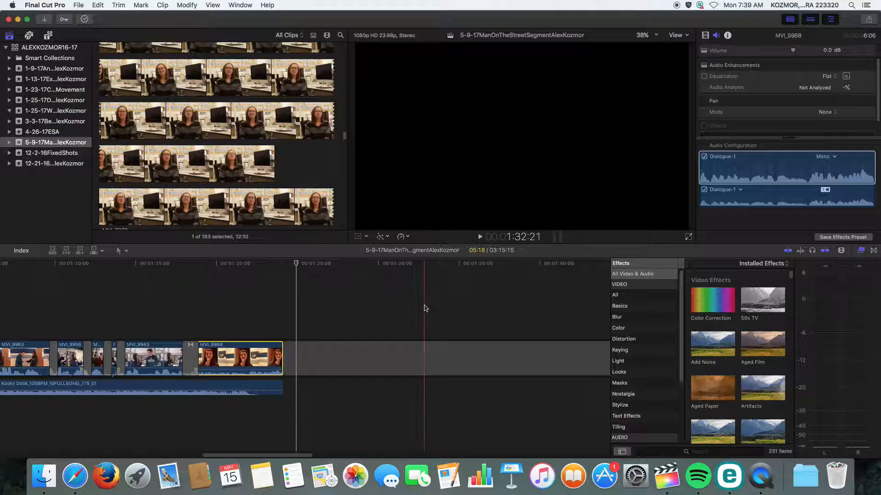
Play back part of MVI_9968 and check its loudness on the audio meters.
{"action": "key", "text": "space"}
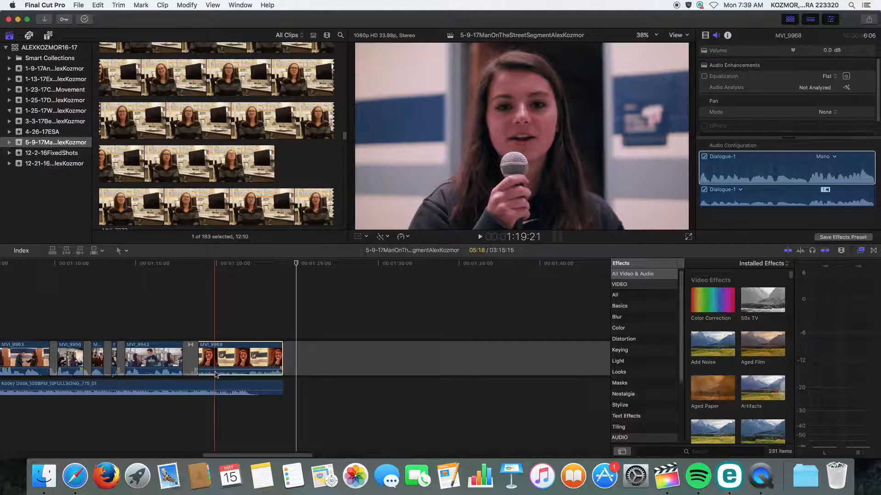
{"action": "key", "text": "space"}
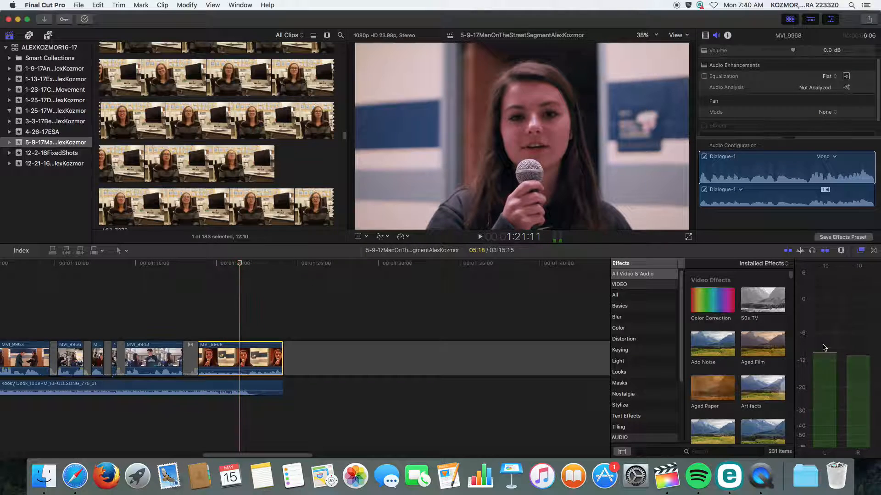
{"action": "left_click", "coordinate": [709, 243]}
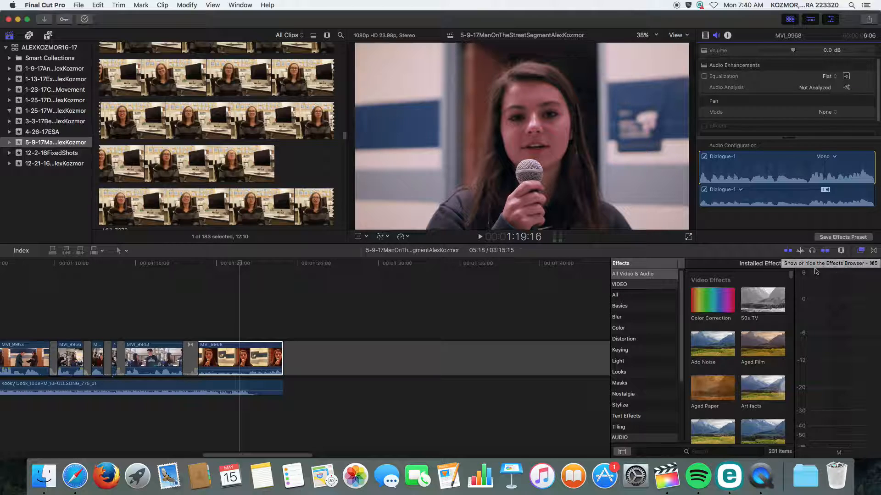
Search all video and audio effects for "lim" and apply AUPeakLimiter to clip MVI_9968.
{"action": "left_click", "coordinate": [673, 452]}
{"action": "left_click", "coordinate": [623, 274]}
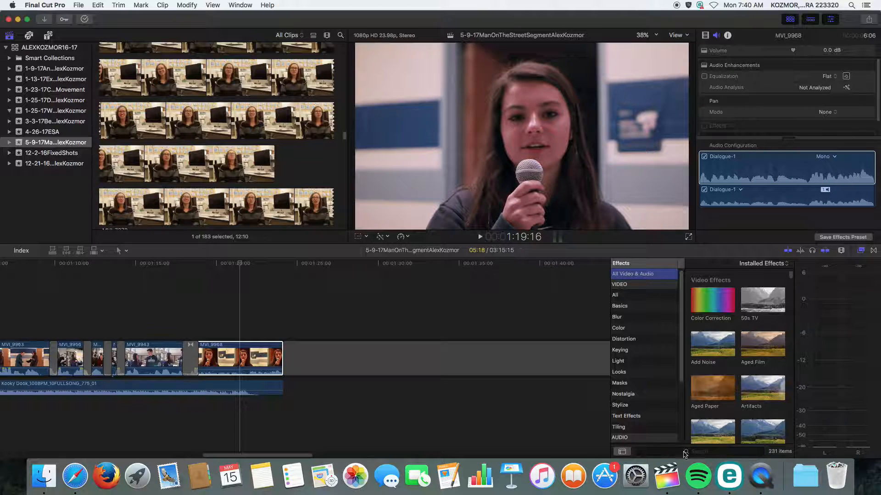
{"action": "left_click", "coordinate": [693, 451]}
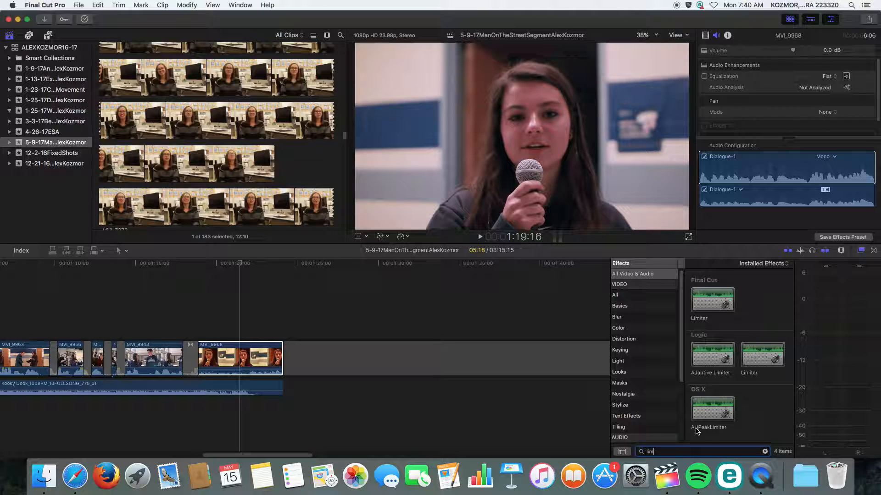
{"action": "left_click_drag", "start_coordinate": [716, 417], "coordinate": [257, 355]}
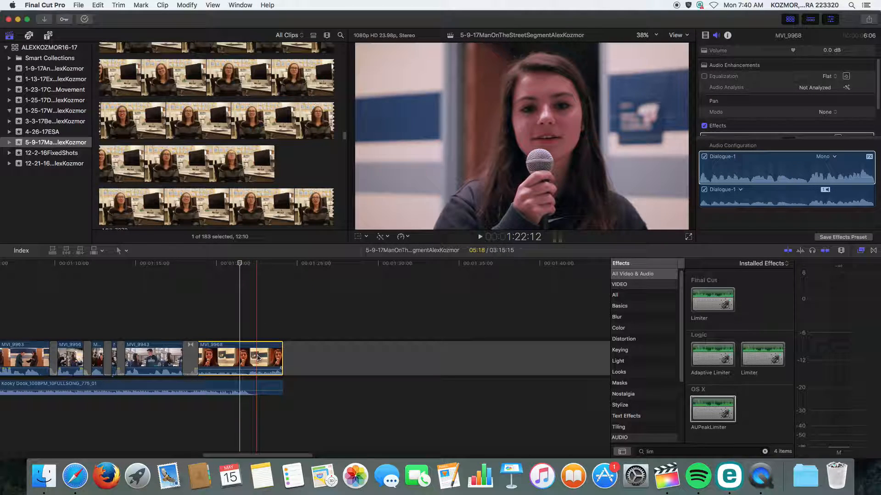
Expand the AUPeakLimiter parameters in MVI_9968's audio settings and set Pre-Gain to 22.
{"action": "left_click", "coordinate": [705, 36]}
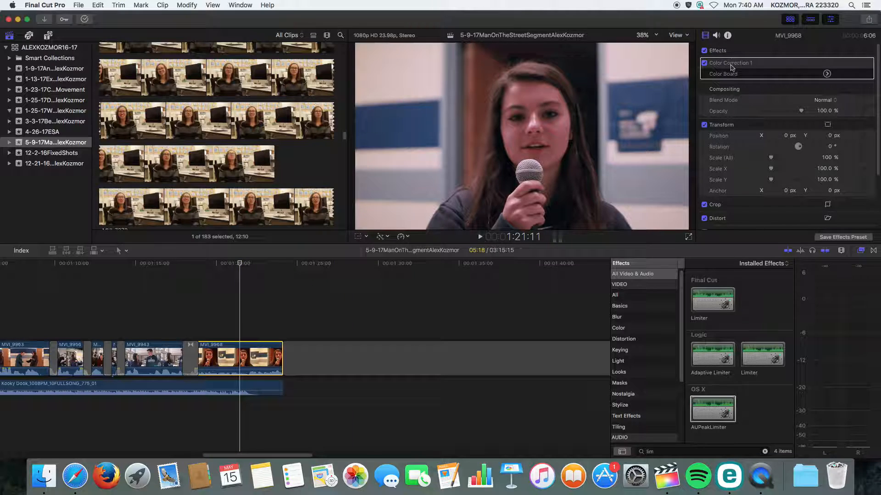
{"action": "left_click", "coordinate": [716, 35]}
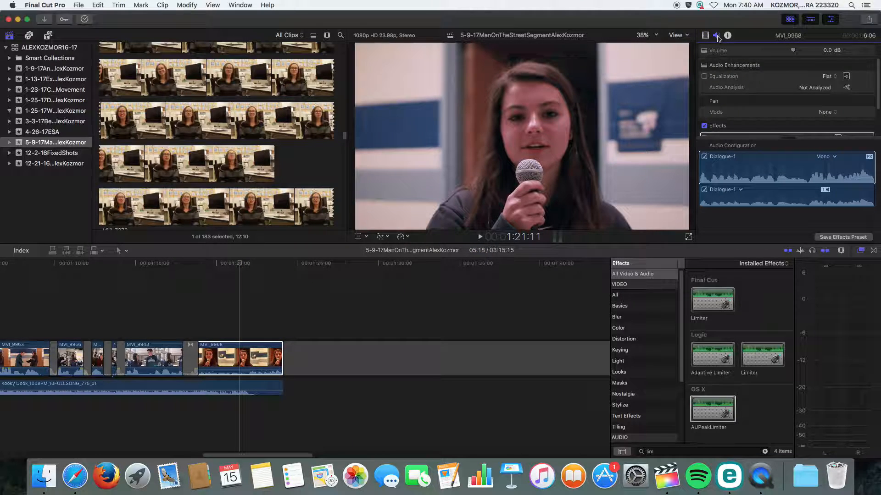
{"action": "scroll", "coordinate": [790, 123], "scroll_direction": "down", "scroll_amount": 3}
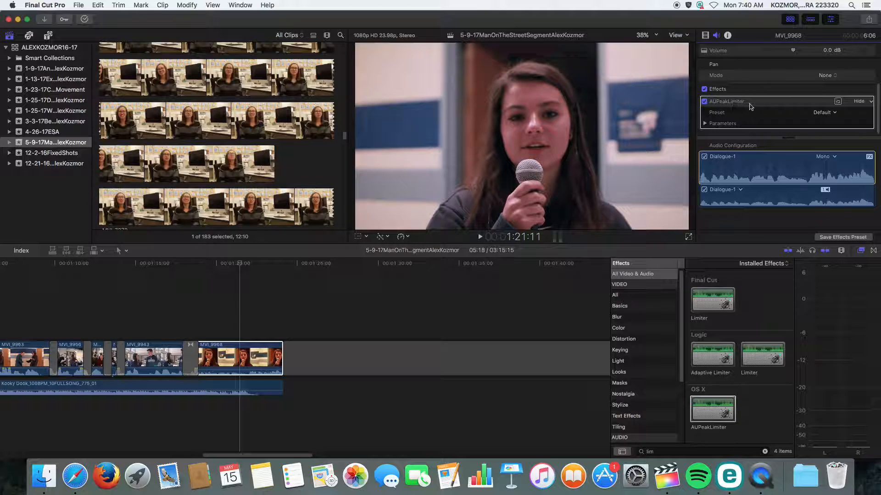
{"action": "left_click", "coordinate": [704, 124]}
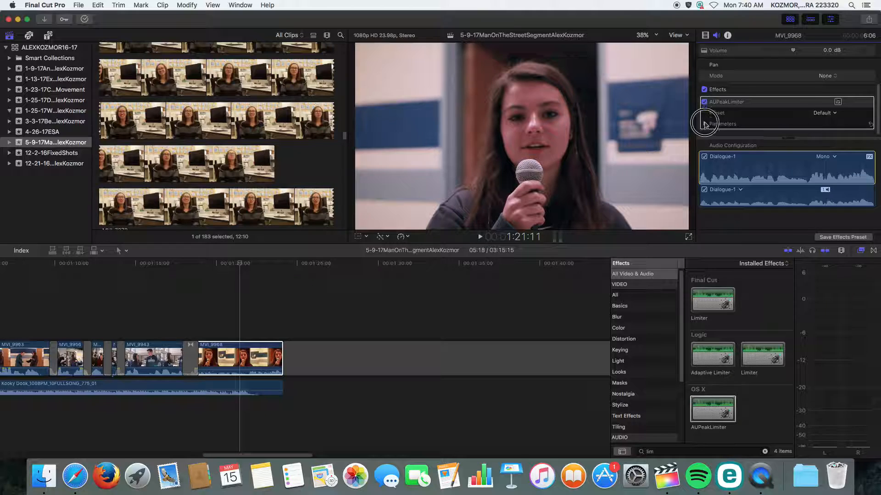
{"action": "scroll", "coordinate": [763, 117], "scroll_direction": "down", "scroll_amount": 2}
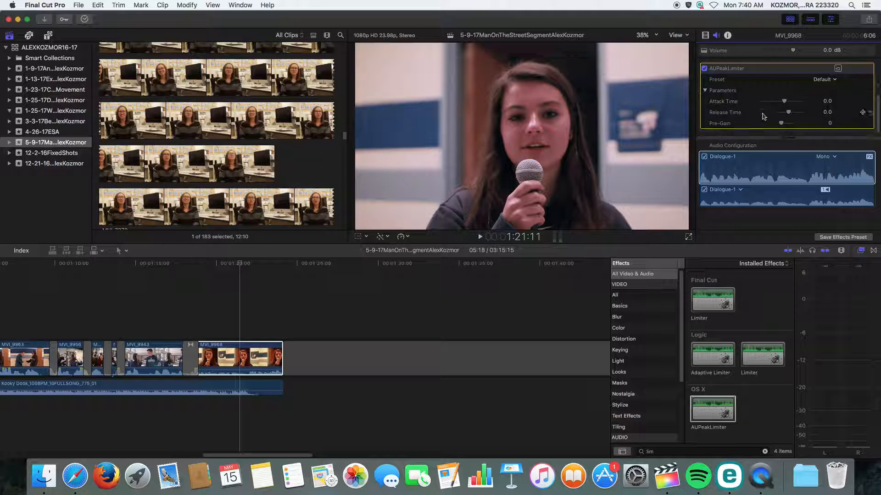
{"action": "left_click", "coordinate": [828, 123]}
{"action": "left_click_drag", "start_coordinate": [781, 124], "coordinate": [792, 124]}
{"action": "left_click", "coordinate": [823, 167]}
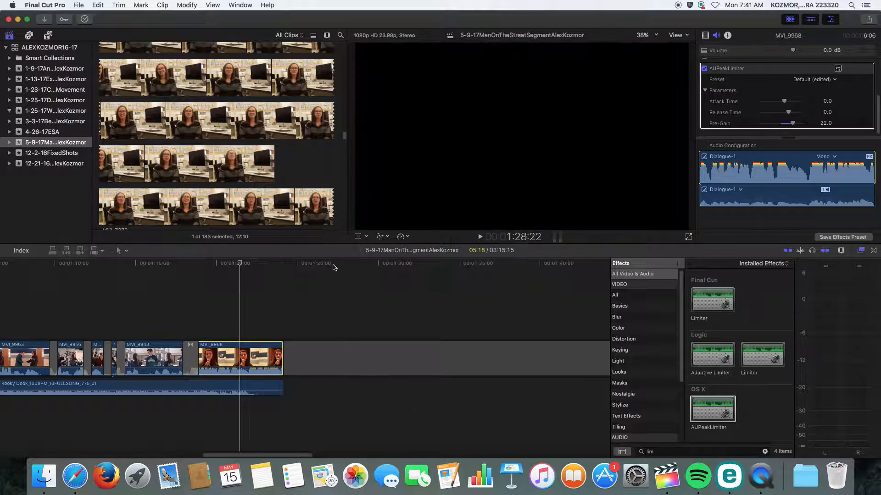
Listen to MVI_9968 with the limiter applied and lower the limiter's Pre-Gain to 8.
{"action": "key", "text": "space"}
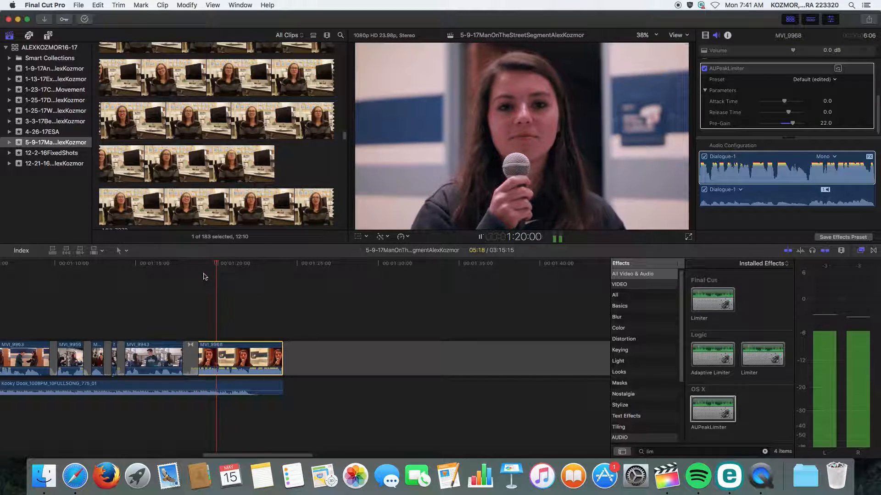
{"action": "key", "text": "space"}
{"action": "left_click_drag", "start_coordinate": [795, 125], "coordinate": [786, 122]}
Play back MVI_9968 to judge its loudness, raise the limiter's Pre-Gain to 11 and listen again.
{"action": "key", "text": "space"}
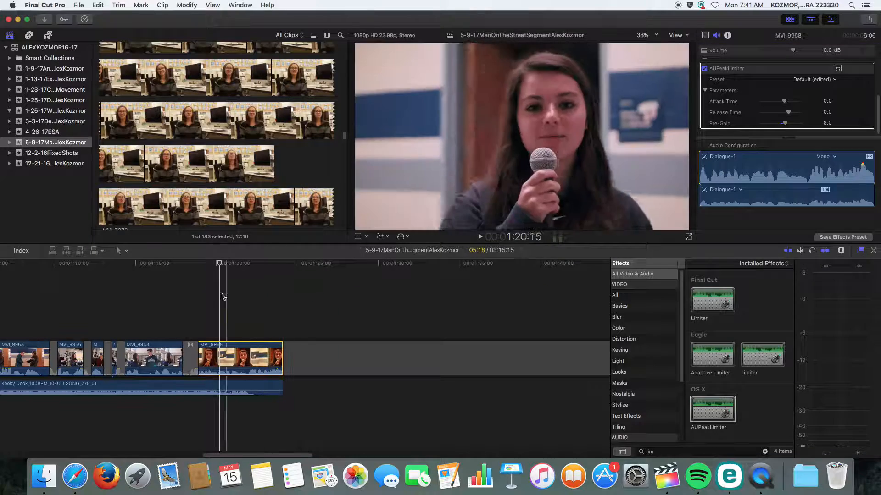
{"action": "key", "text": "space"}
{"action": "key", "text": "space"}
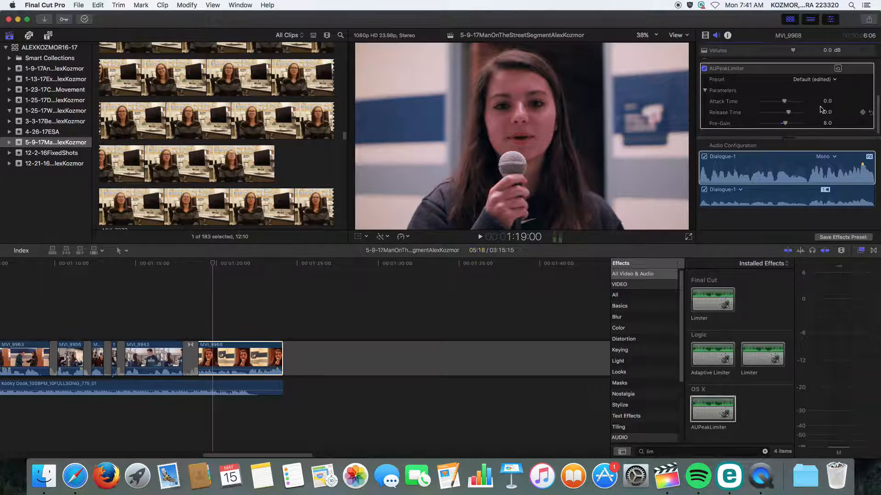
{"action": "left_click_drag", "start_coordinate": [784, 123], "coordinate": [787, 124]}
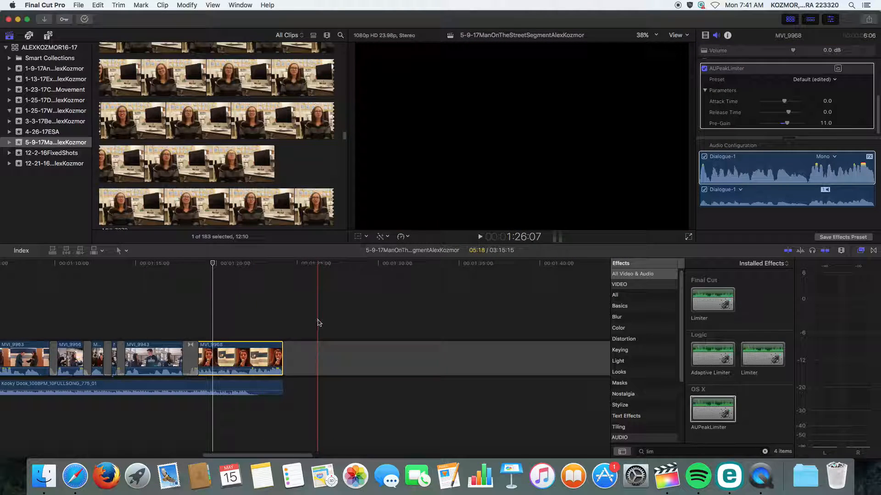
{"action": "key", "text": "space"}
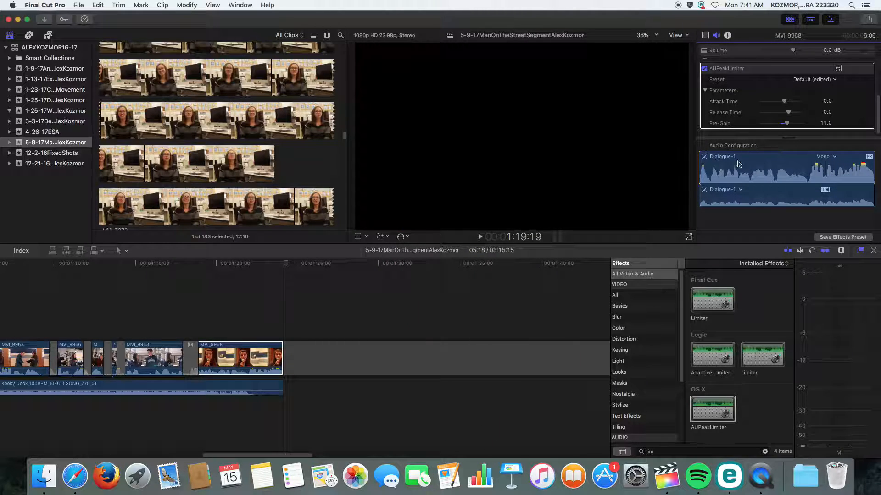
Examine the channel configuration options for MVI_9968's Dialogue-1 audio without changing the selection.
{"action": "left_click", "coordinate": [826, 157]}
{"action": "left_click", "coordinate": [764, 151]}
{"action": "left_click", "coordinate": [836, 156]}
{"action": "left_click", "coordinate": [787, 158]}
{"action": "left_click", "coordinate": [826, 156]}
{"action": "left_click", "coordinate": [790, 164]}
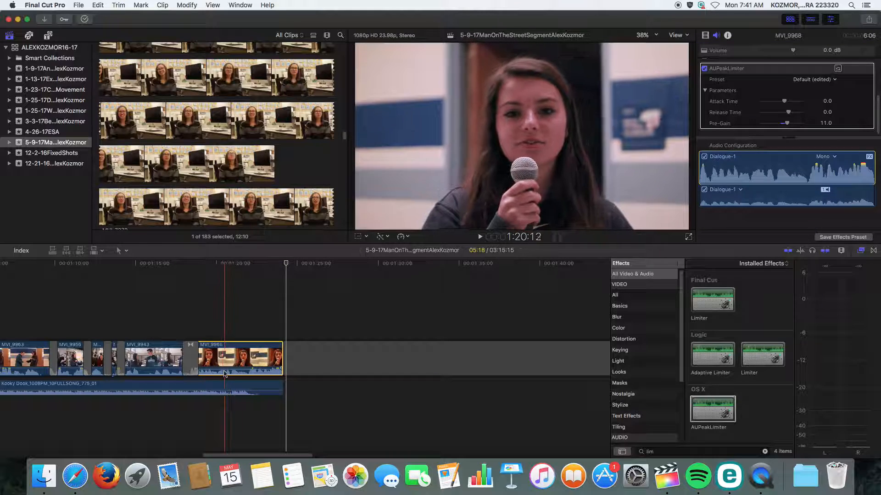
Try the Stereo channel configuration on the MVI_9943 clip near the end of the timeline and listen to it.
{"action": "left_click", "coordinate": [157, 362]}
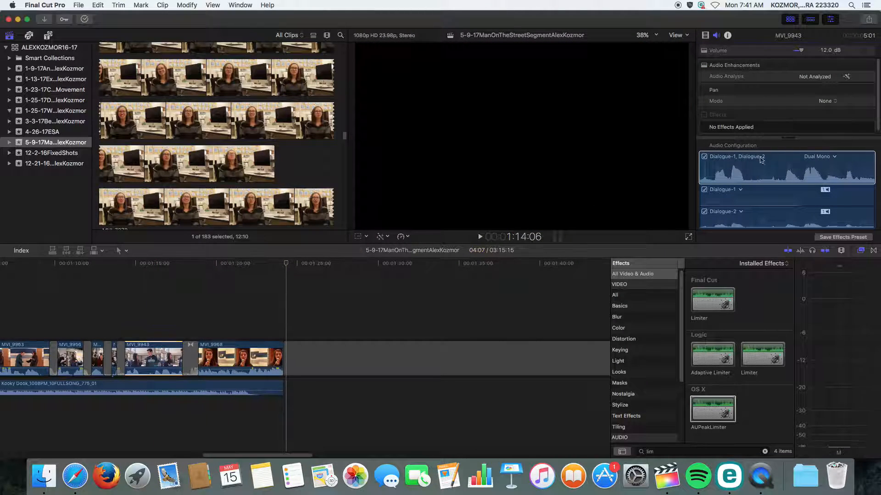
{"action": "left_click", "coordinate": [819, 156]}
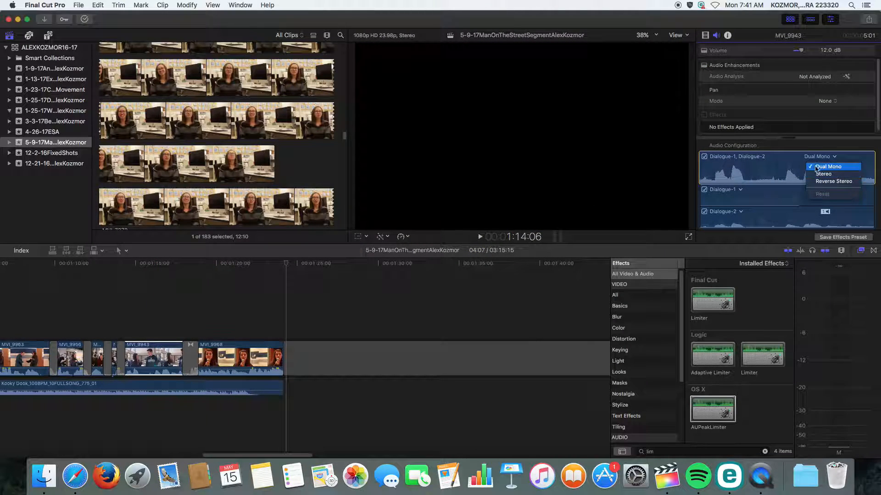
{"action": "left_click", "coordinate": [822, 173]}
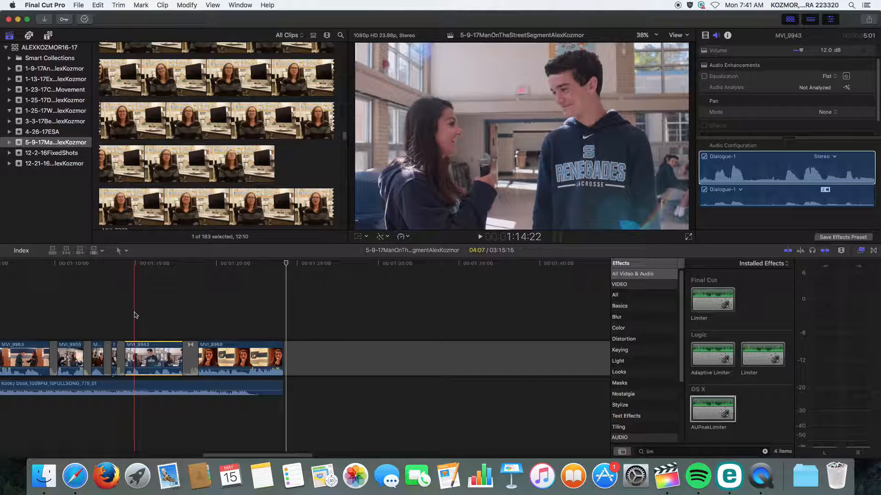
{"action": "left_click", "coordinate": [135, 317]}
{"action": "key", "text": "space"}
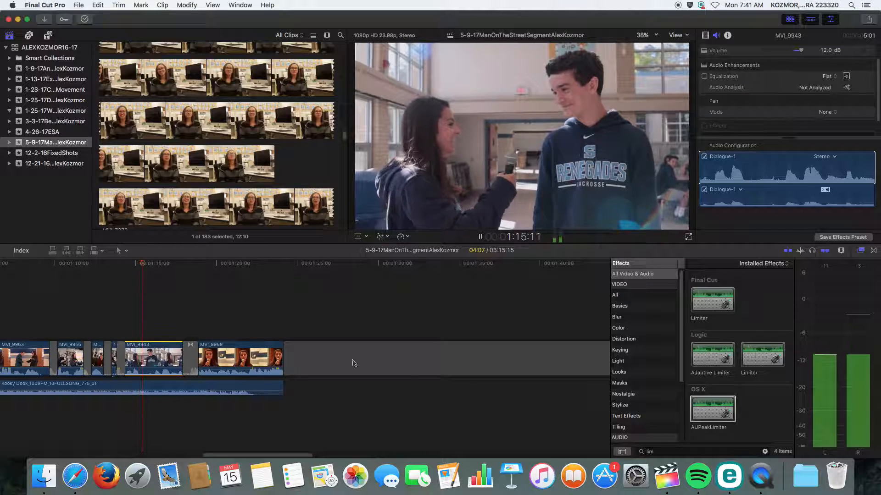
{"action": "key", "text": "space"}
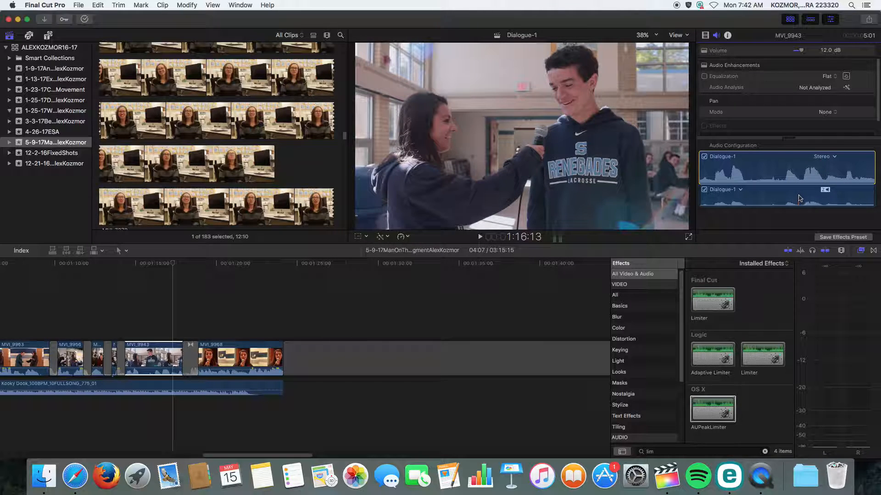
Set MVI_9943's audio channel configuration to Dual Mono and turn off its Dialogue-1 component.
{"action": "left_click", "coordinate": [833, 158]}
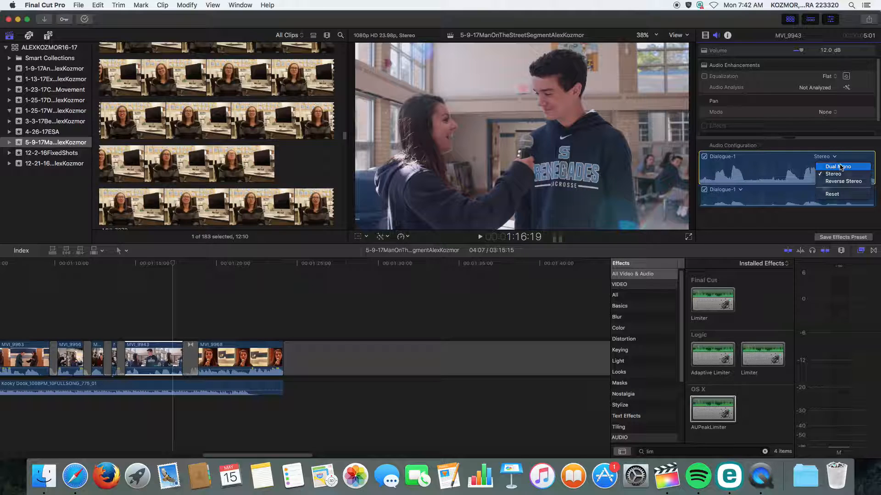
{"action": "left_click", "coordinate": [840, 167]}
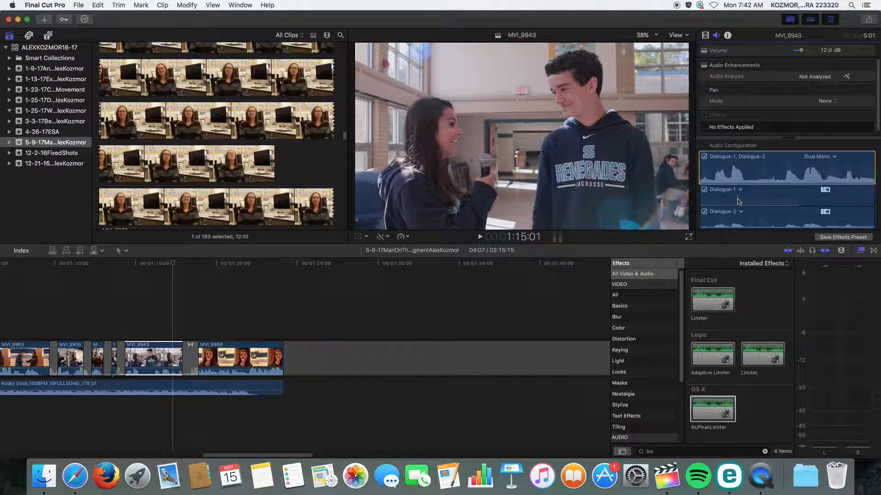
{"action": "left_click", "coordinate": [705, 190]}
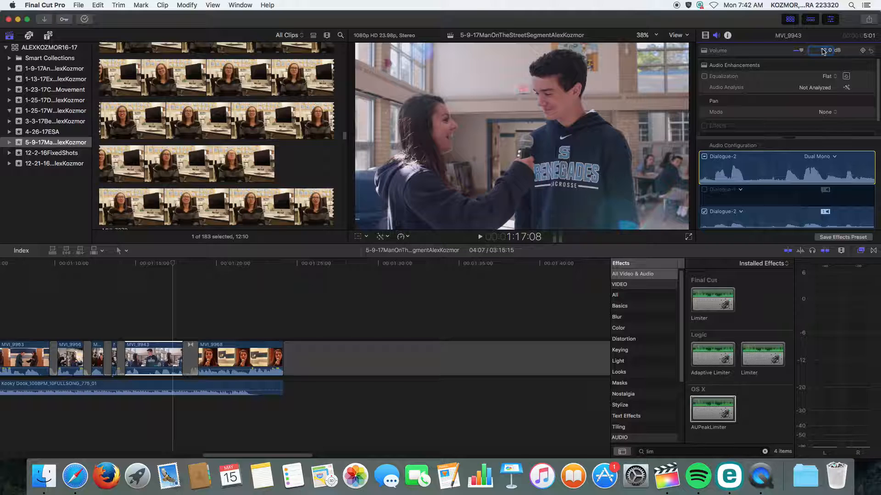
Set MVI_9943's volume to 0 dB and apply AUPeakLimiter to it with a Pre-Gain of 15.
{"action": "key", "text": "Return"}
{"action": "left_click_drag", "start_coordinate": [704, 416], "coordinate": [154, 360]}
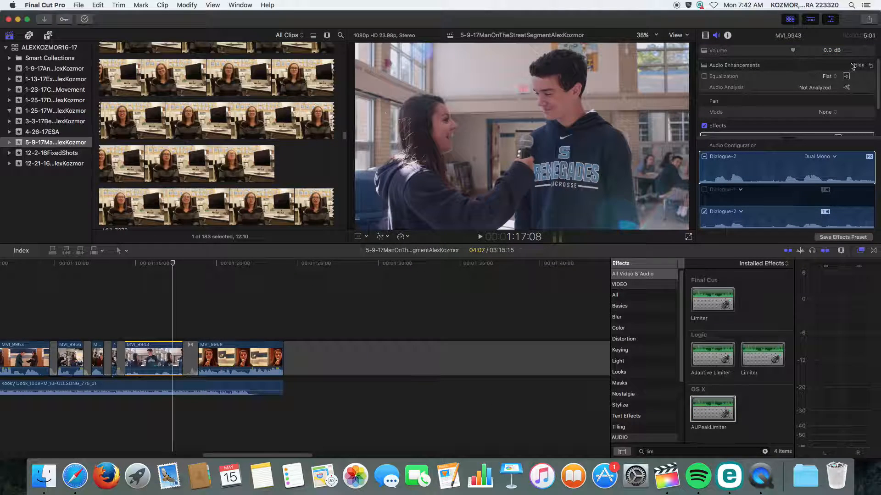
{"action": "left_click", "coordinate": [857, 66]}
{"action": "left_click", "coordinate": [705, 123]}
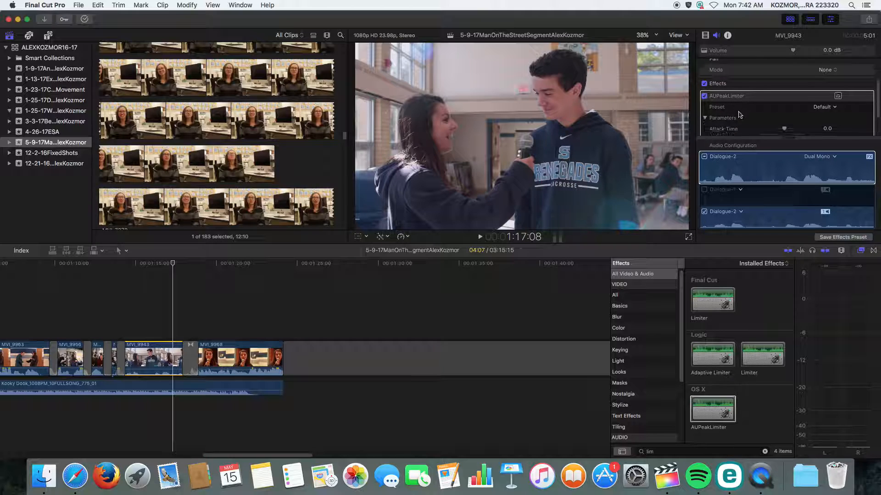
{"action": "left_click_drag", "start_coordinate": [783, 129], "coordinate": [789, 128]}
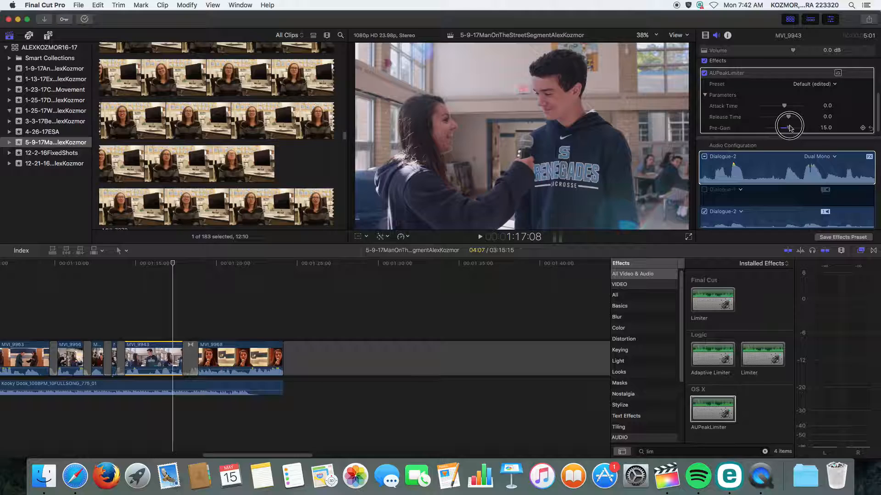
Play back MVI_9943 with the limiter applied and check its loudness on the audio meters.
{"action": "left_click", "coordinate": [131, 288]}
{"action": "key", "text": "space"}
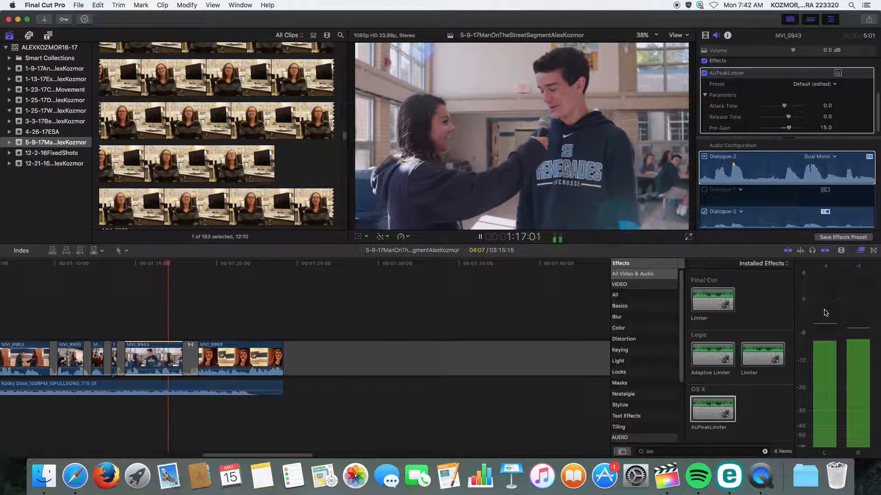
{"action": "key", "text": "space"}
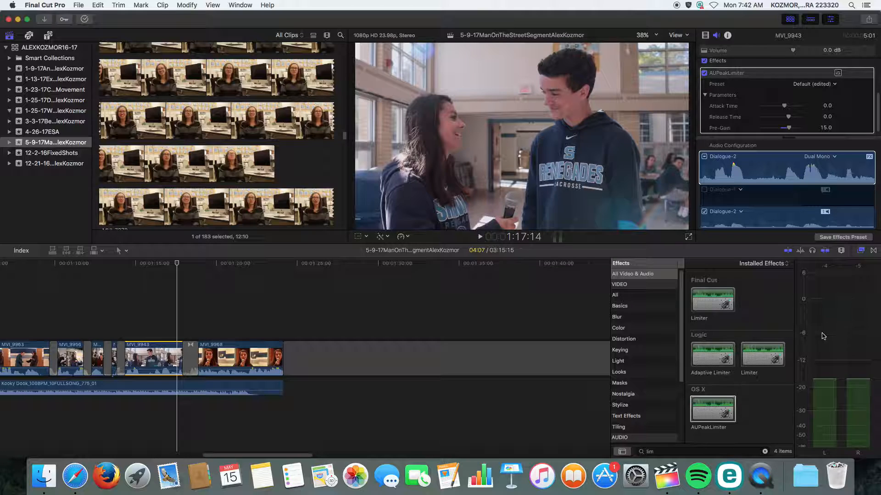
{"action": "key", "text": "shift+super+8"}
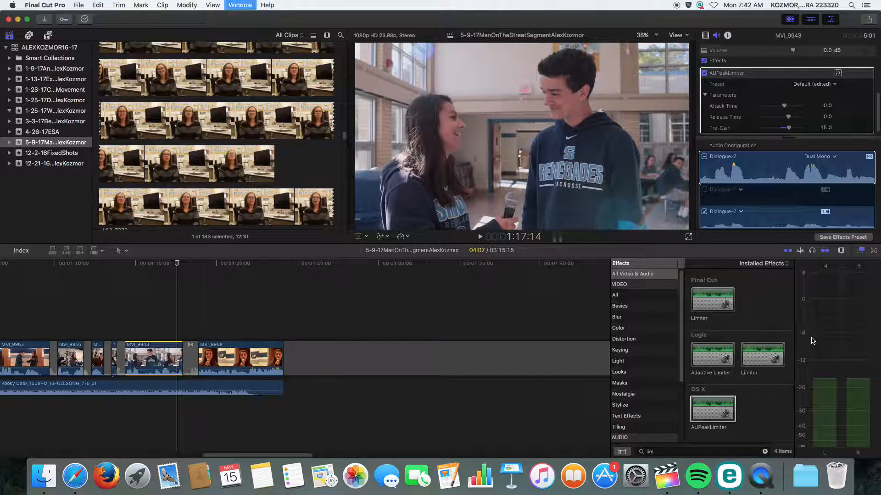
{"action": "key", "text": "shift+super+8"}
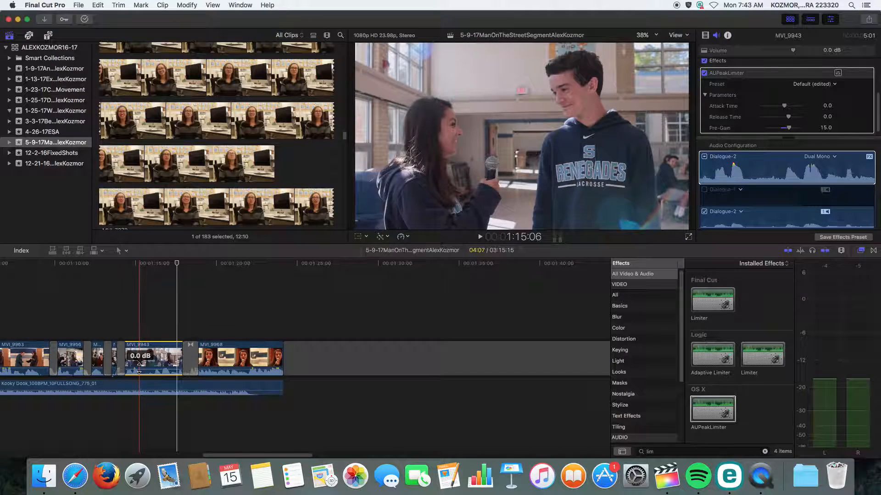
{"action": "key", "text": "space"}
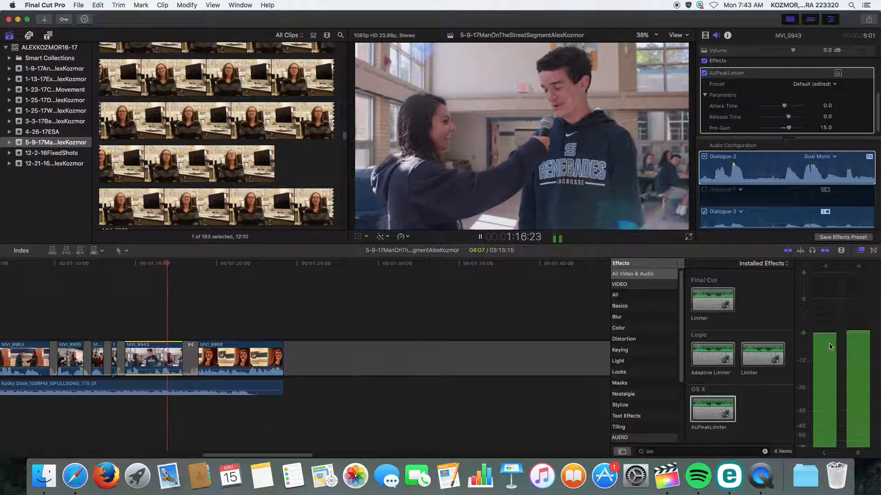
{"action": "key", "text": "space"}
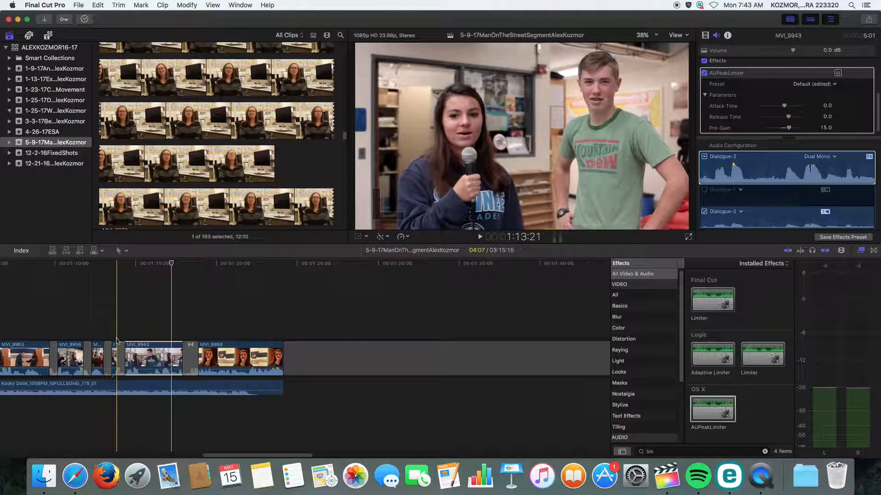
Select the MVI_9968 clip at the end of the timeline and copy it as the source of the limiter effect.
{"action": "scroll", "coordinate": [247, 331], "scroll_direction": "left", "scroll_amount": 1}
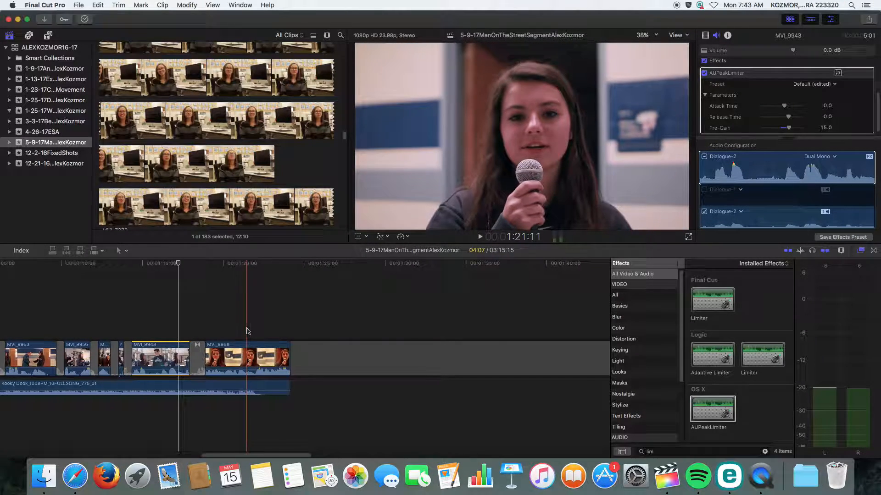
{"action": "scroll", "coordinate": [248, 331], "scroll_direction": "left", "scroll_amount": 10}
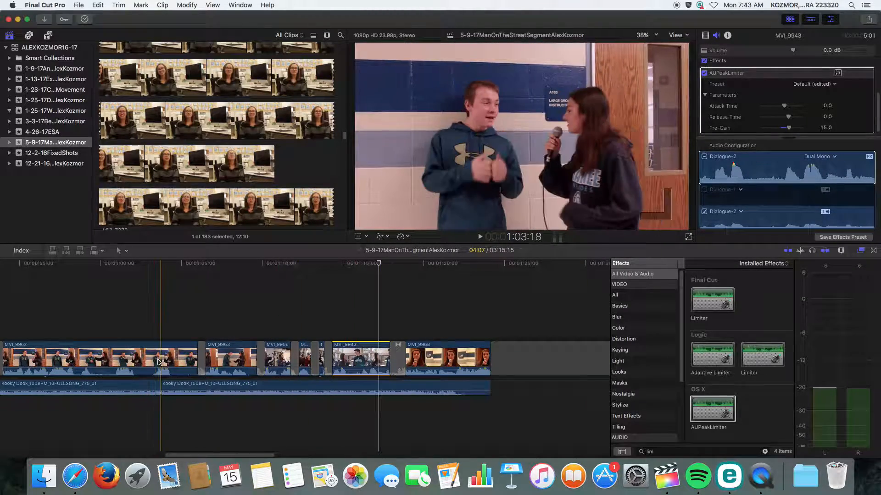
{"action": "scroll", "coordinate": [201, 358], "scroll_direction": "left", "scroll_amount": 6}
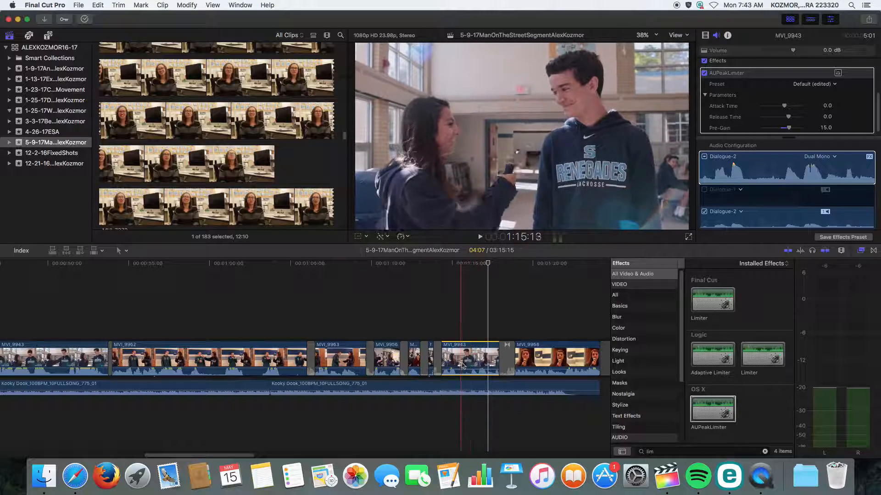
{"action": "scroll", "coordinate": [459, 361], "scroll_direction": "right", "scroll_amount": 5}
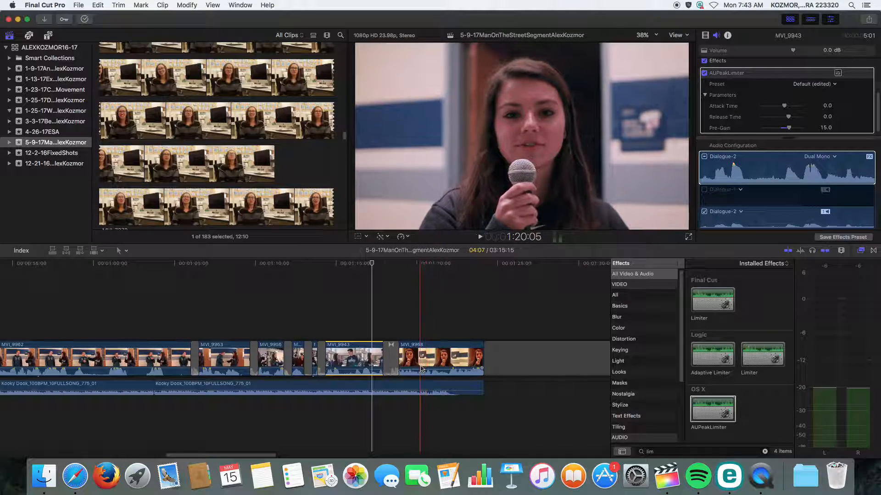
{"action": "left_click", "coordinate": [449, 354]}
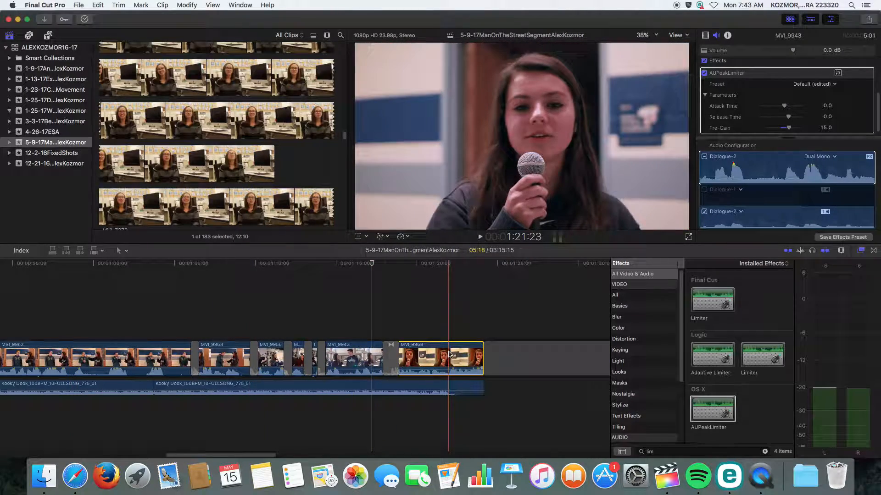
{"action": "left_click", "coordinate": [706, 409]}
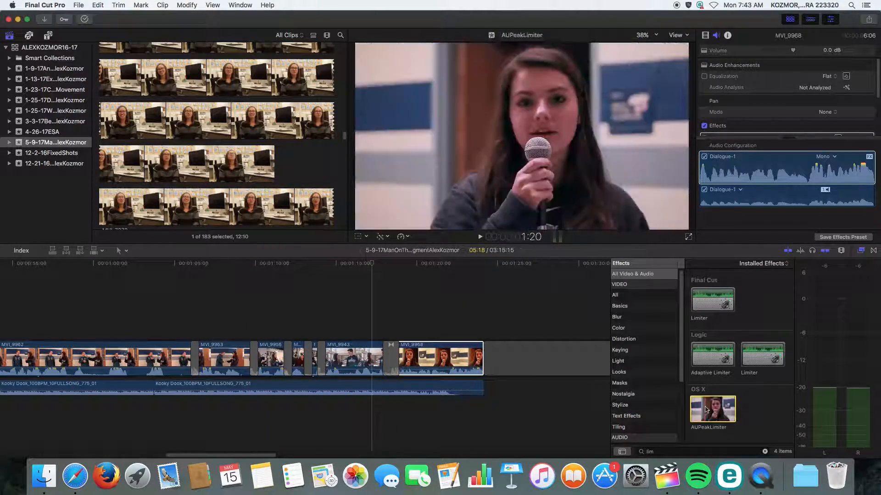
{"action": "left_click", "coordinate": [448, 364]}
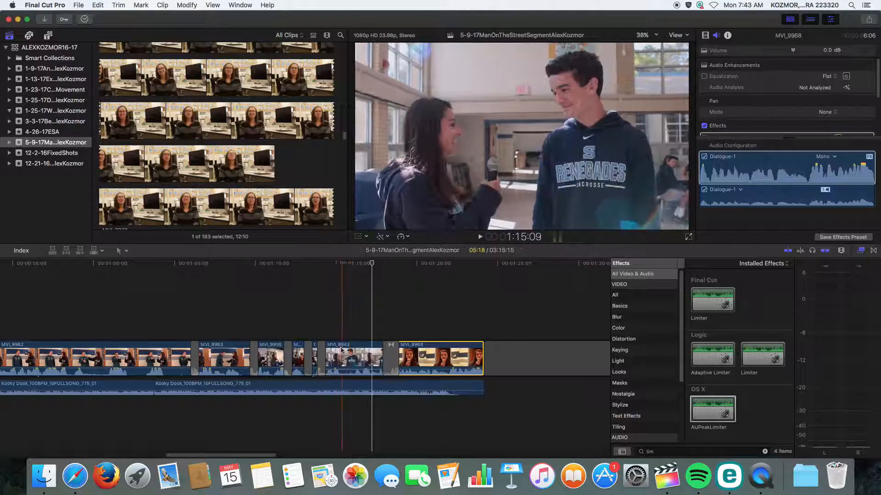
Paste MVI_9968's AUPeakLimiter audio effect onto MVI_9949 near the timeline's start, excluding all video attributes.
{"action": "scroll", "coordinate": [224, 357], "scroll_direction": "left", "scroll_amount": 10}
{"action": "left_click", "coordinate": [201, 356]}
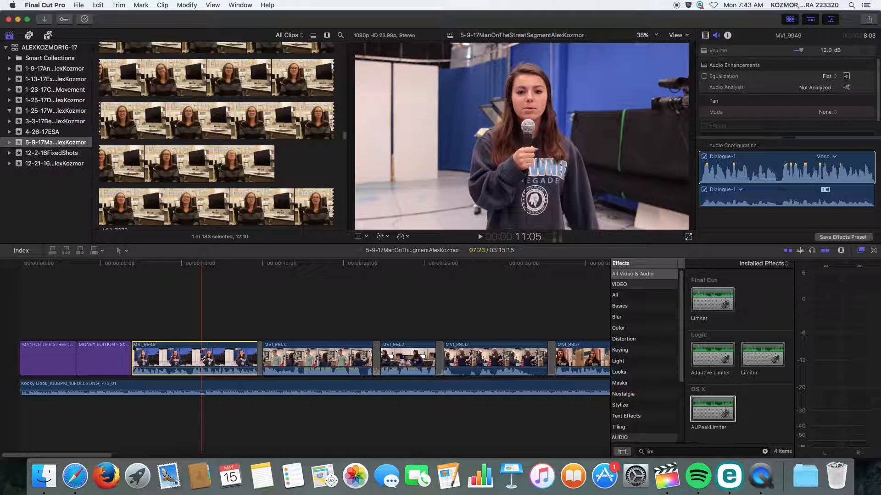
{"action": "key", "text": "super+shift+v"}
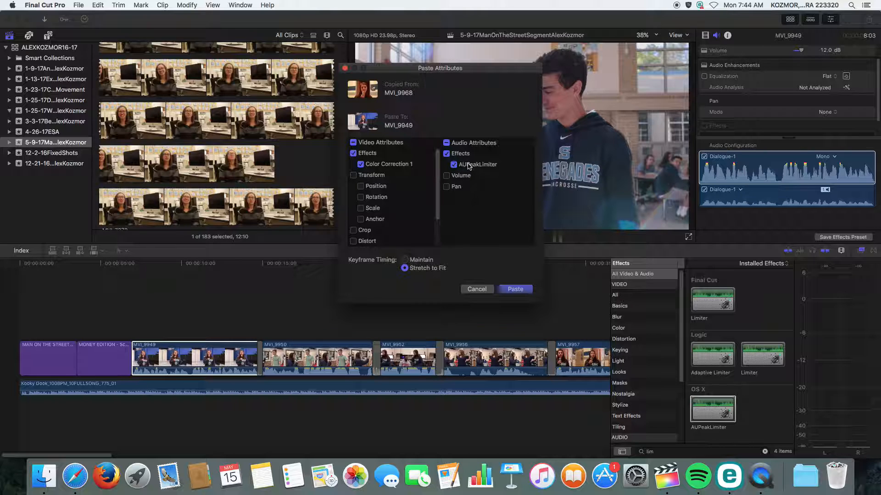
{"action": "left_click", "coordinate": [353, 143]}
{"action": "left_click", "coordinate": [353, 143]}
{"action": "left_click", "coordinate": [515, 289]}
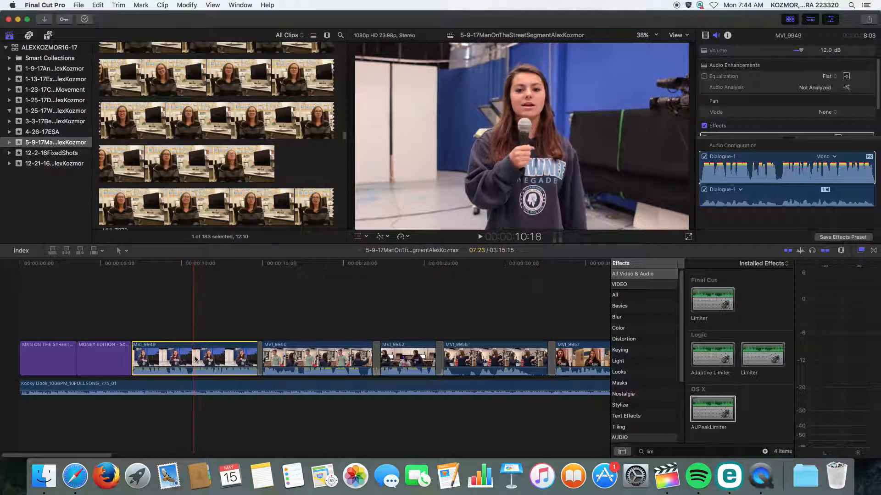
Set MVI_9949's volume to 0 dB and the Pre-Gain of its AUPeakLimiter to 10.
{"action": "left_click", "coordinate": [822, 51]}
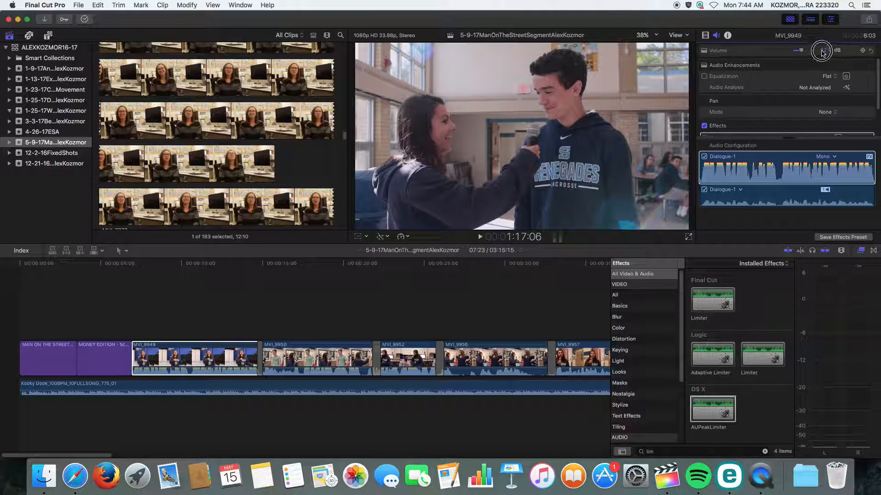
{"action": "type", "text": "0"}
{"action": "key", "text": "Return"}
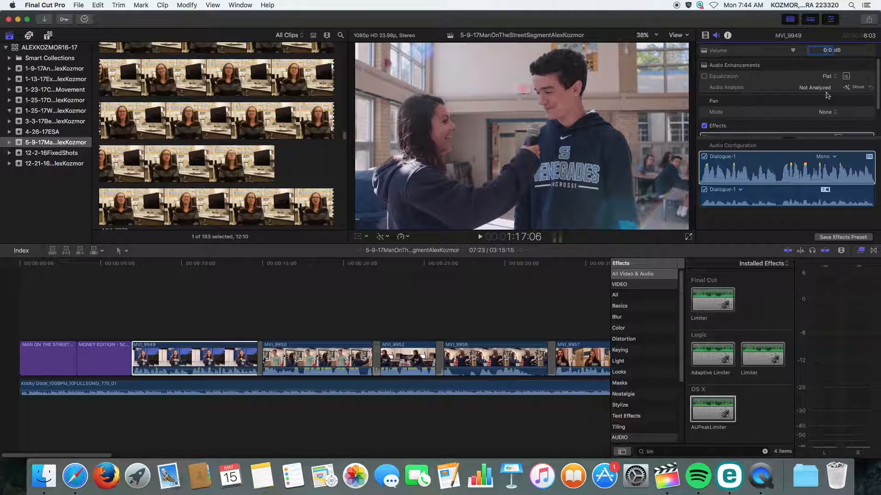
{"action": "left_click", "coordinate": [766, 164]}
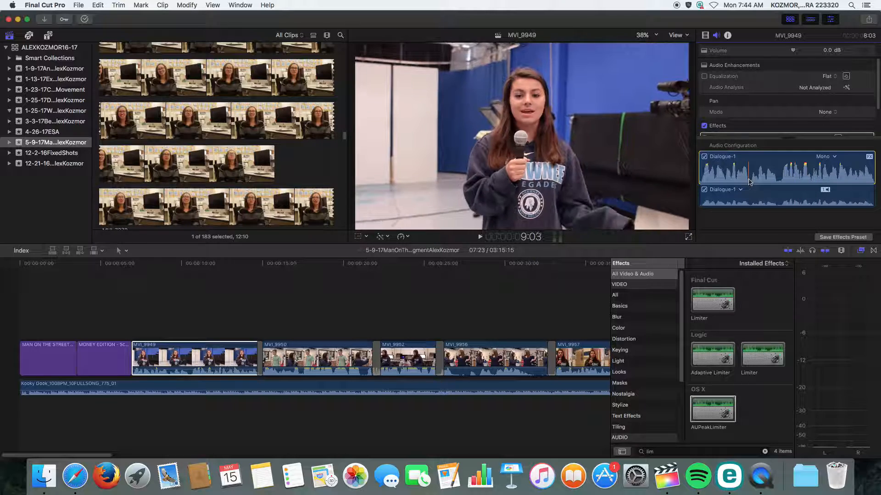
{"action": "scroll", "coordinate": [800, 90], "scroll_direction": "down", "scroll_amount": 3}
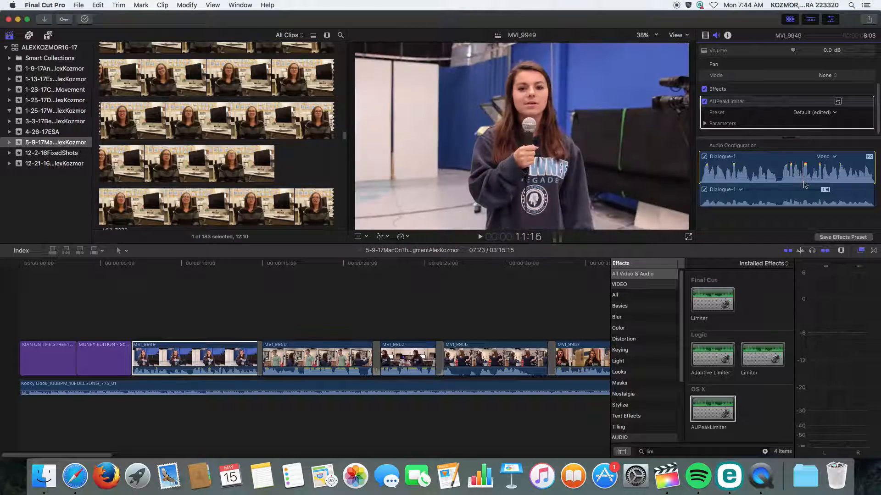
{"action": "left_click", "coordinate": [723, 123]}
{"action": "left_click", "coordinate": [824, 124]}
{"action": "key", "text": "Return"}
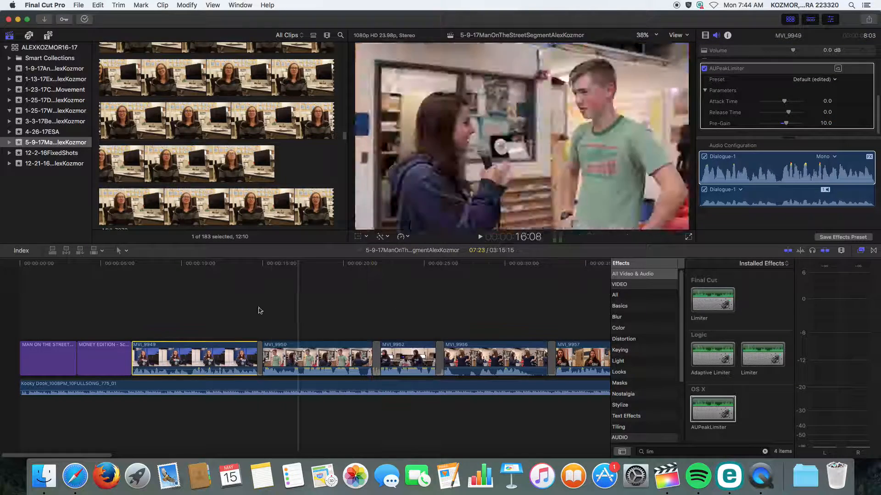
Play back MVI_9949 to judge its loudness and check the channel configuration of its Dialogue-1 audio.
{"action": "key", "text": "space"}
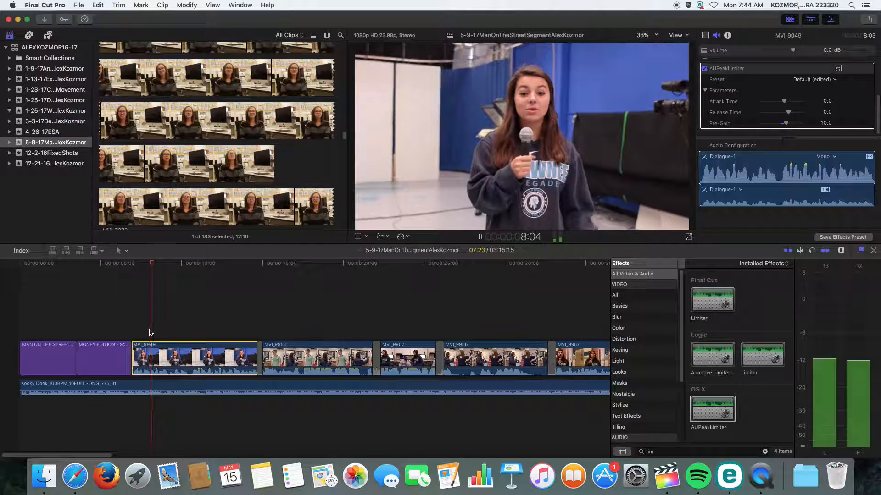
{"action": "left_click", "coordinate": [784, 185]}
{"action": "key", "text": "space"}
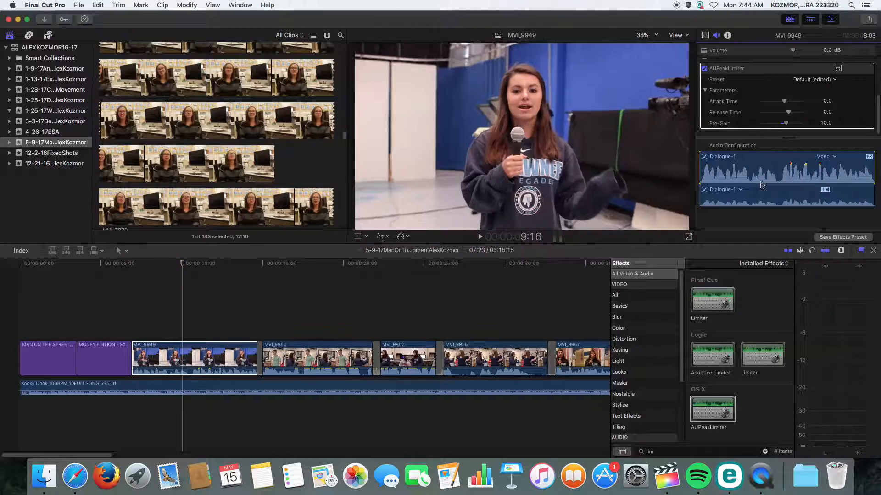
{"action": "left_click", "coordinate": [828, 156]}
{"action": "left_click", "coordinate": [833, 167]}
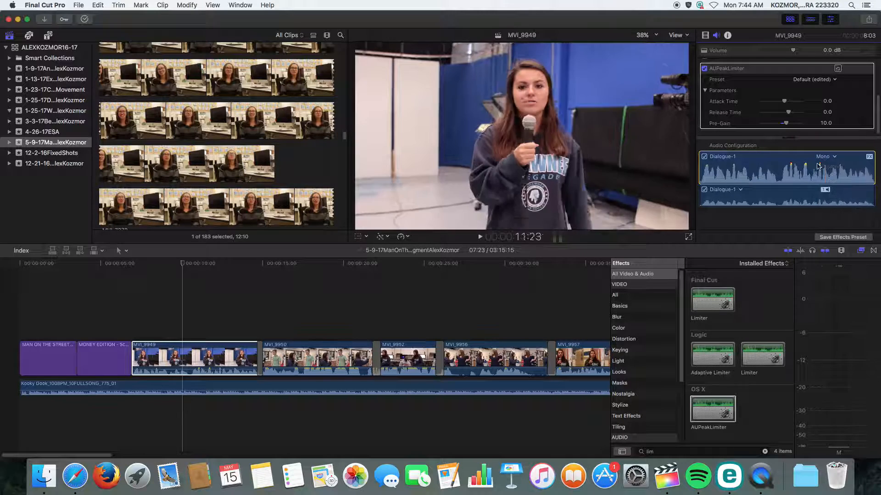
Review the channel options of MVI_9949's Dialogue-1 audio, keep Mono selected, and briefly play the clip.
{"action": "left_click", "coordinate": [829, 157]}
{"action": "left_click", "coordinate": [837, 168]}
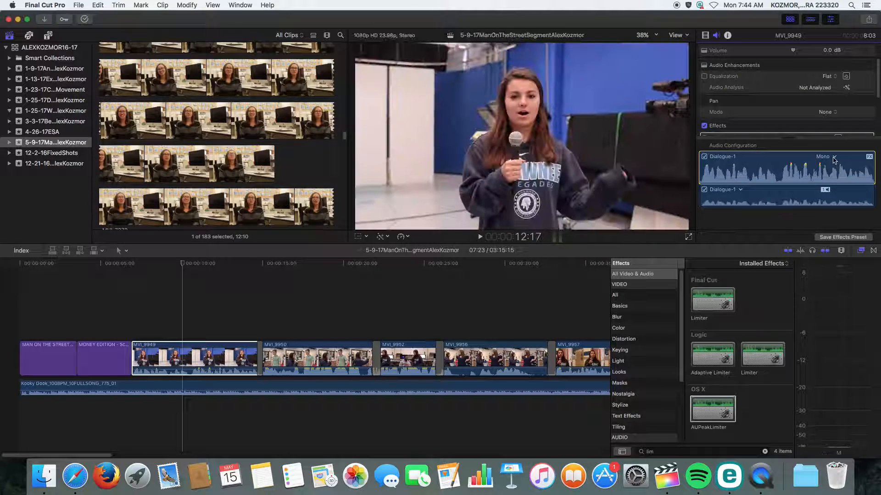
{"action": "left_click", "coordinate": [834, 158]}
{"action": "left_click", "coordinate": [833, 166]}
{"action": "left_click", "coordinate": [830, 157]}
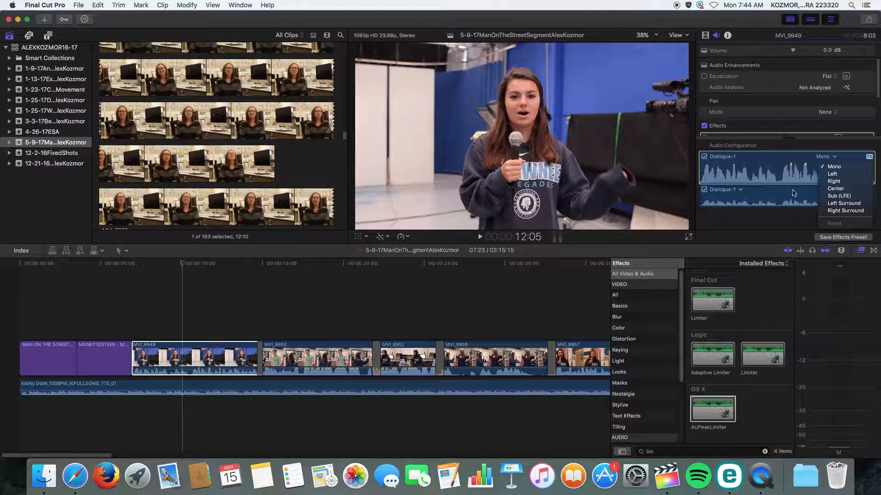
{"action": "left_click", "coordinate": [833, 166]}
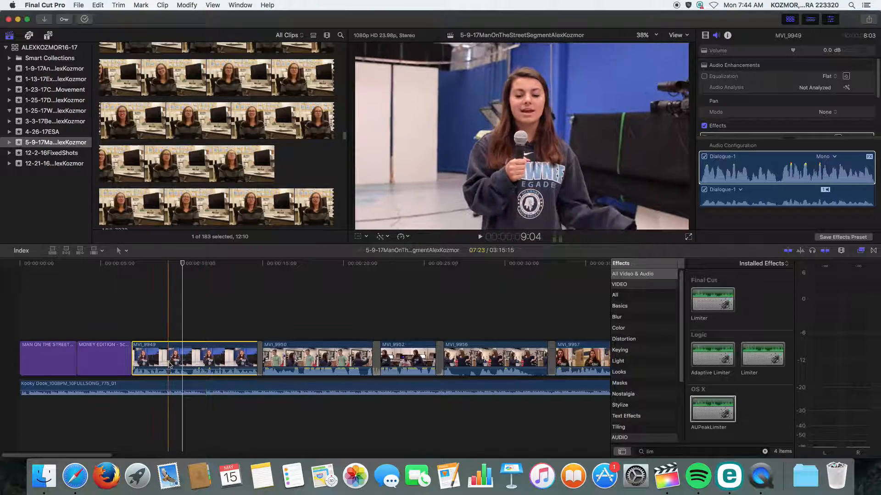
{"action": "key", "text": "space"}
Check the Dialogue-1 channel configuration of the interview clips MVI_9950, MVI_9952 and MVI_9956 in turn.
{"action": "left_click", "coordinate": [358, 355]}
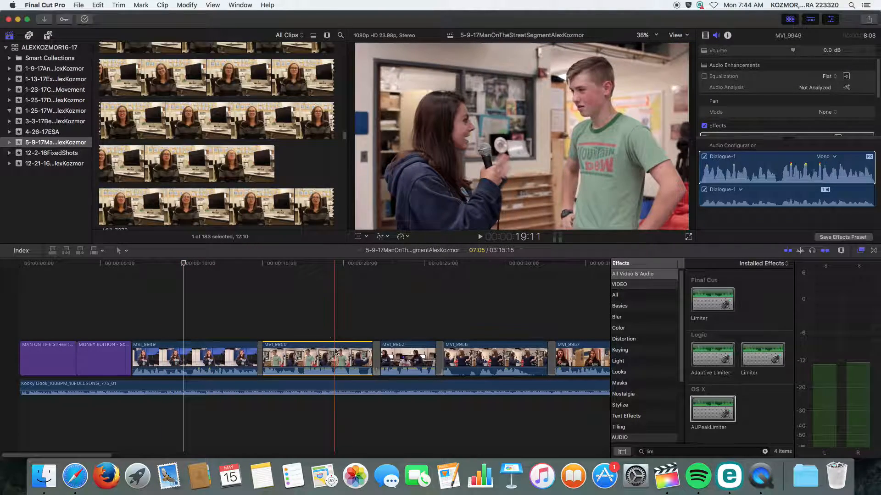
{"action": "left_click", "coordinate": [824, 156]}
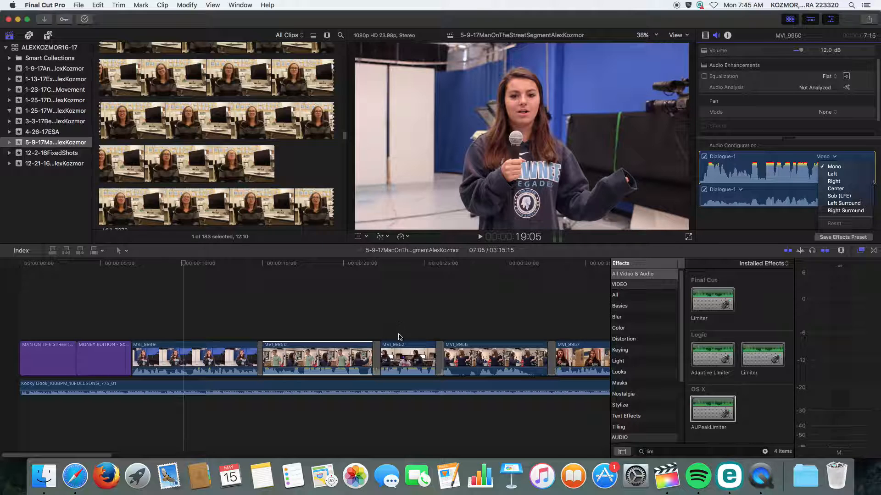
{"action": "left_click", "coordinate": [397, 348]}
{"action": "left_click", "coordinate": [397, 350]}
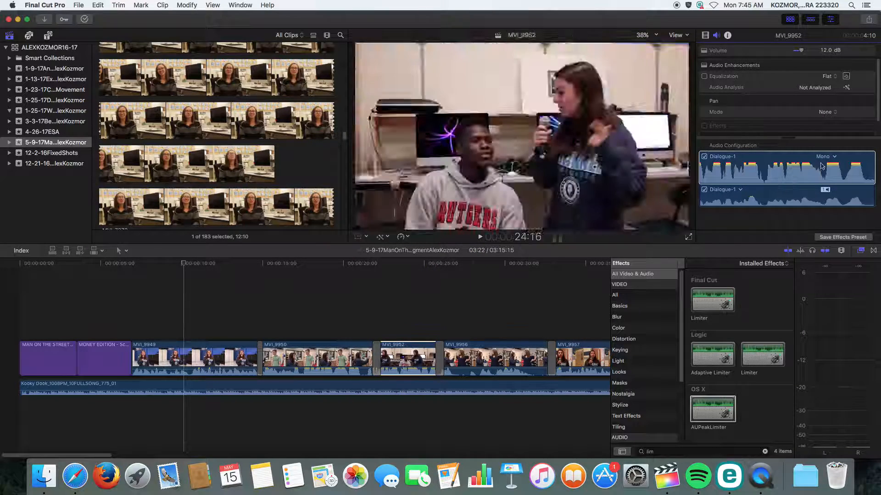
{"action": "left_click", "coordinate": [830, 156]}
{"action": "left_click", "coordinate": [490, 358]}
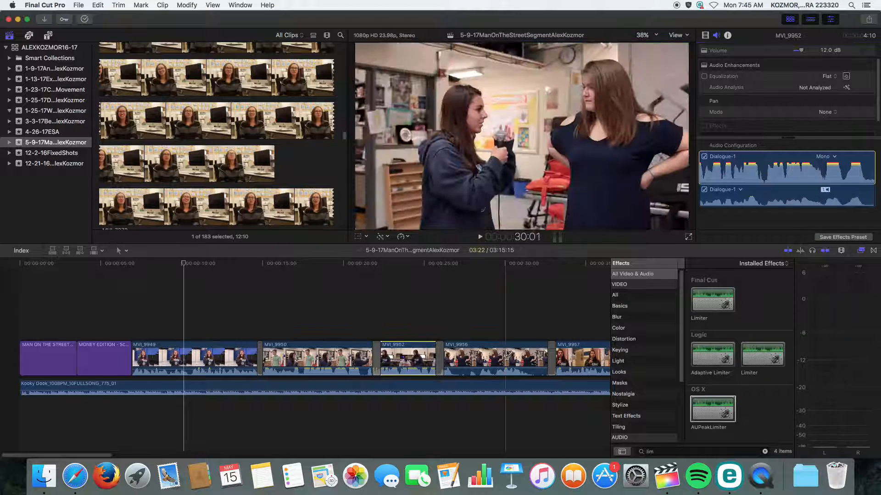
{"action": "left_click", "coordinate": [490, 357]}
{"action": "left_click", "coordinate": [832, 156]}
Check the Dialogue-1 channel configuration of MVI_9957, MVI_9963 and the final clip MVI_9968.
{"action": "left_click", "coordinate": [573, 362]}
{"action": "left_click", "coordinate": [573, 363]}
{"action": "scroll", "coordinate": [571, 362], "scroll_direction": "right", "scroll_amount": 10}
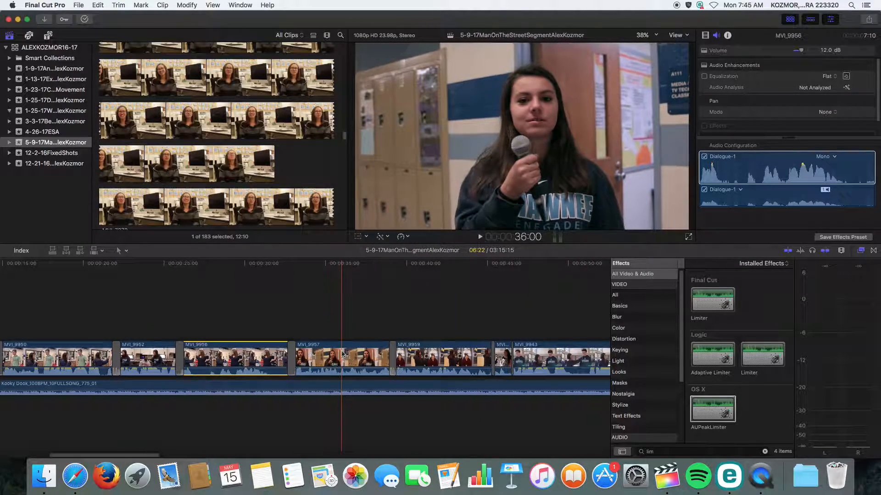
{"action": "left_click", "coordinate": [834, 157]}
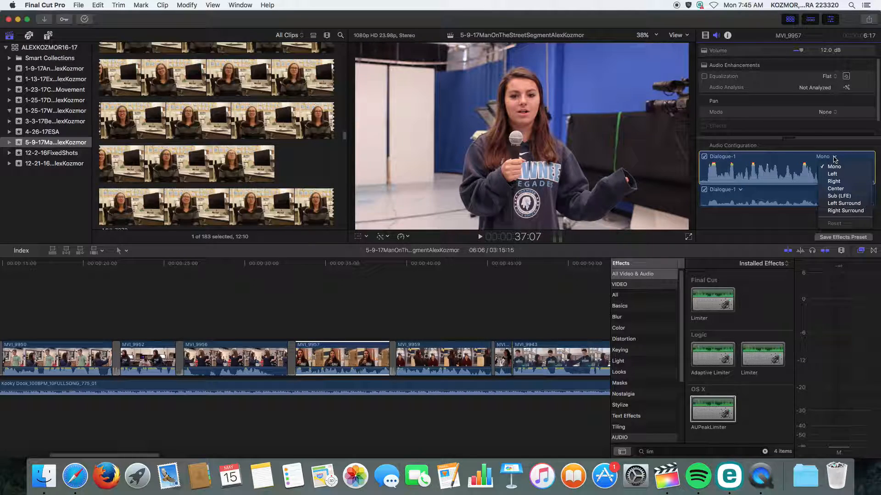
{"action": "left_click", "coordinate": [517, 331]}
{"action": "scroll", "coordinate": [527, 330], "scroll_direction": "right", "scroll_amount": 10}
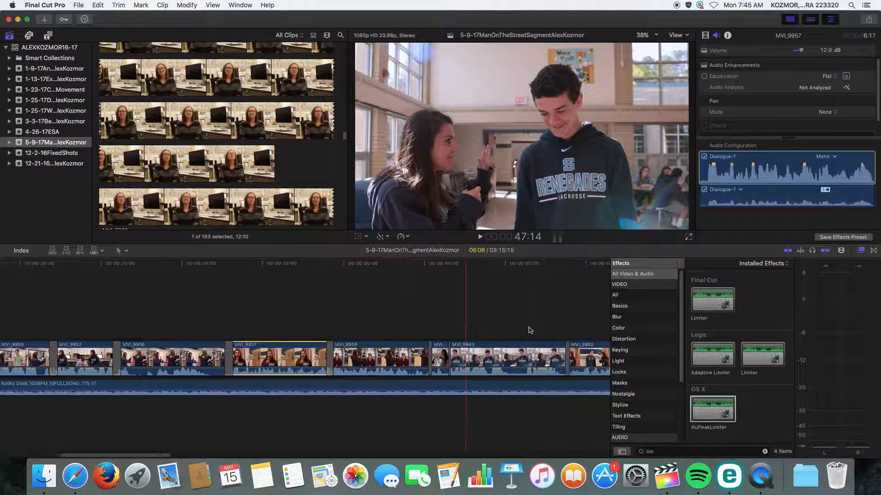
{"action": "left_click", "coordinate": [505, 360]}
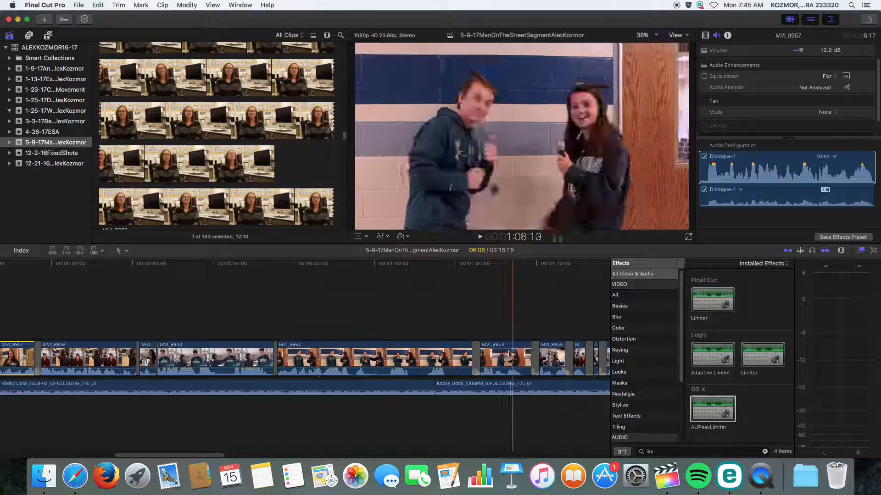
{"action": "left_click", "coordinate": [828, 158]}
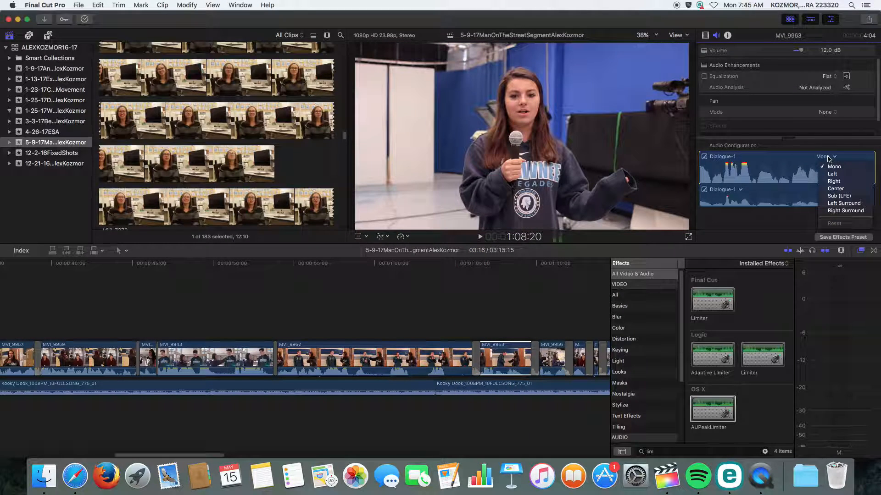
{"action": "left_click", "coordinate": [845, 171]}
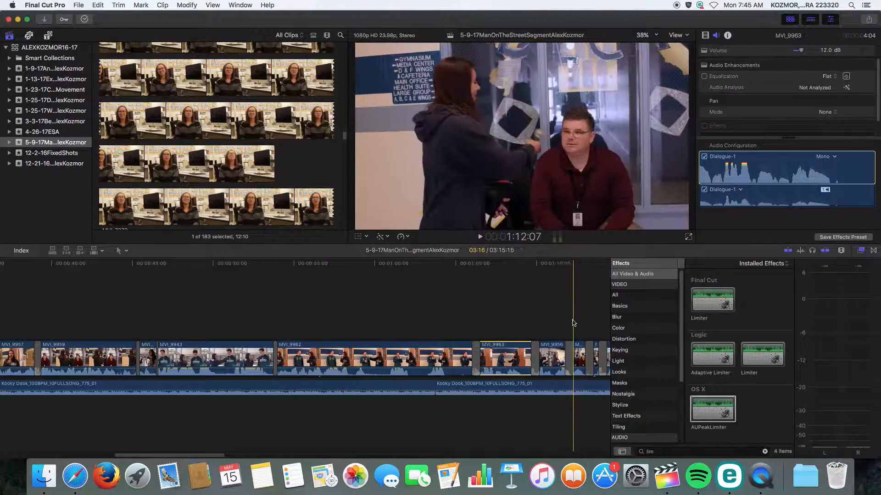
{"action": "scroll", "coordinate": [309, 391], "scroll_direction": "right", "scroll_amount": 10}
{"action": "left_click", "coordinate": [346, 360]}
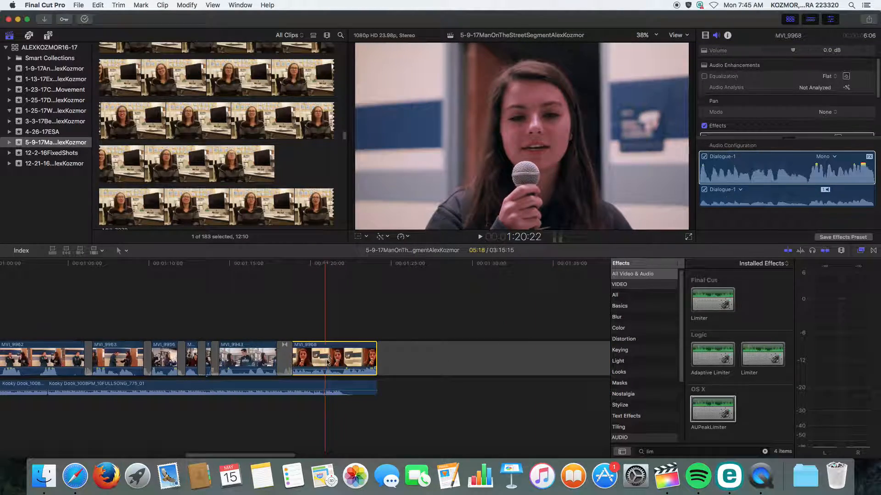
{"action": "left_click", "coordinate": [832, 157]}
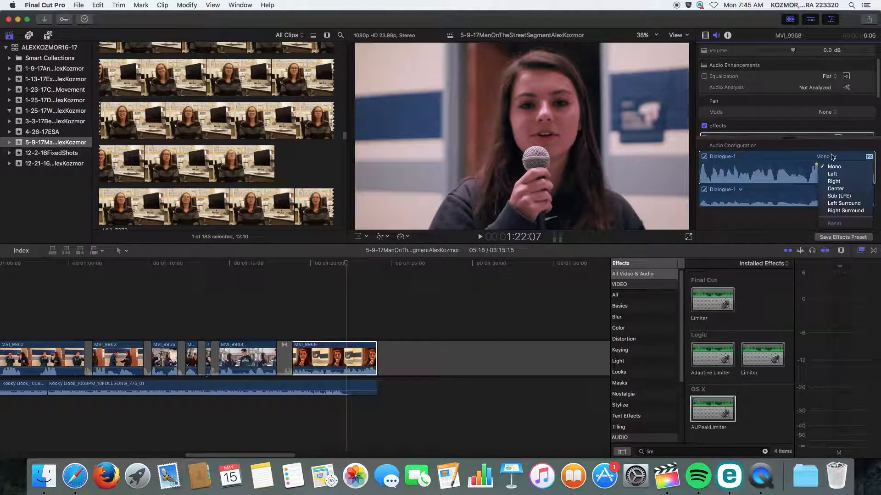
Review the channel options of Dialogue-2 on the MVI_9943 clip just before MVI_9968, keeping Dual Mono.
{"action": "left_click", "coordinate": [230, 356]}
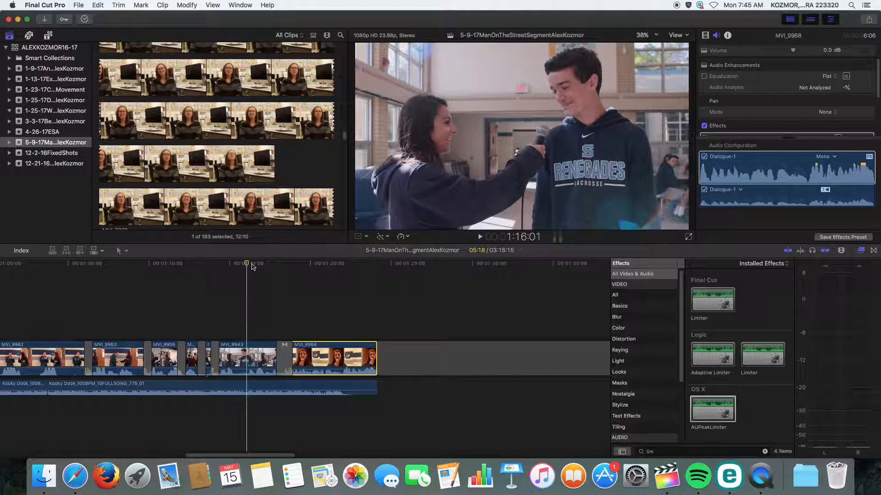
{"action": "left_click", "coordinate": [242, 366]}
{"action": "left_click", "coordinate": [818, 158]}
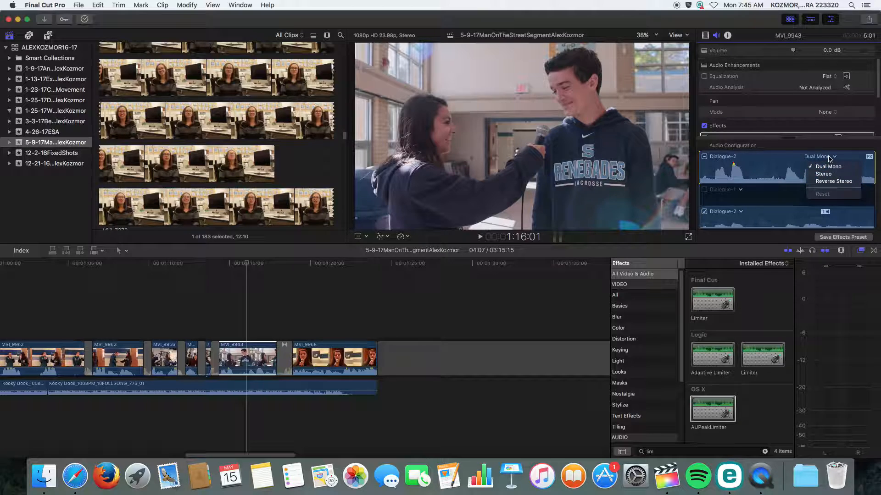
{"action": "left_click", "coordinate": [827, 165]}
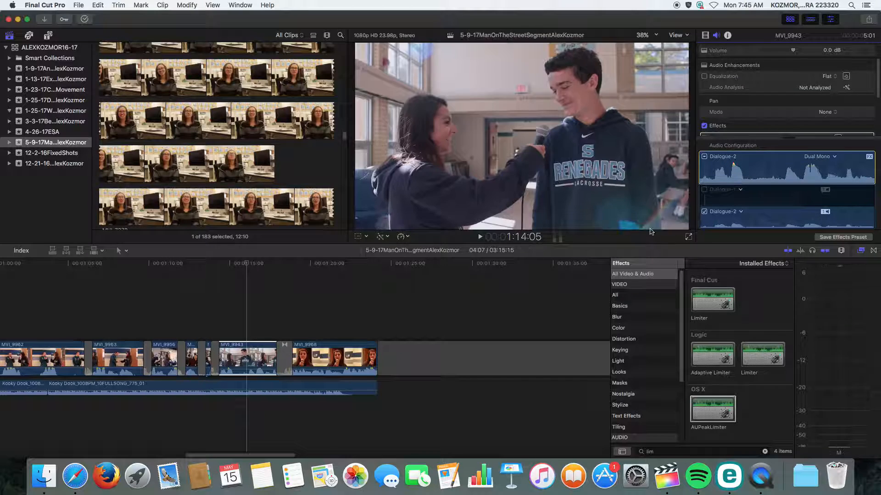